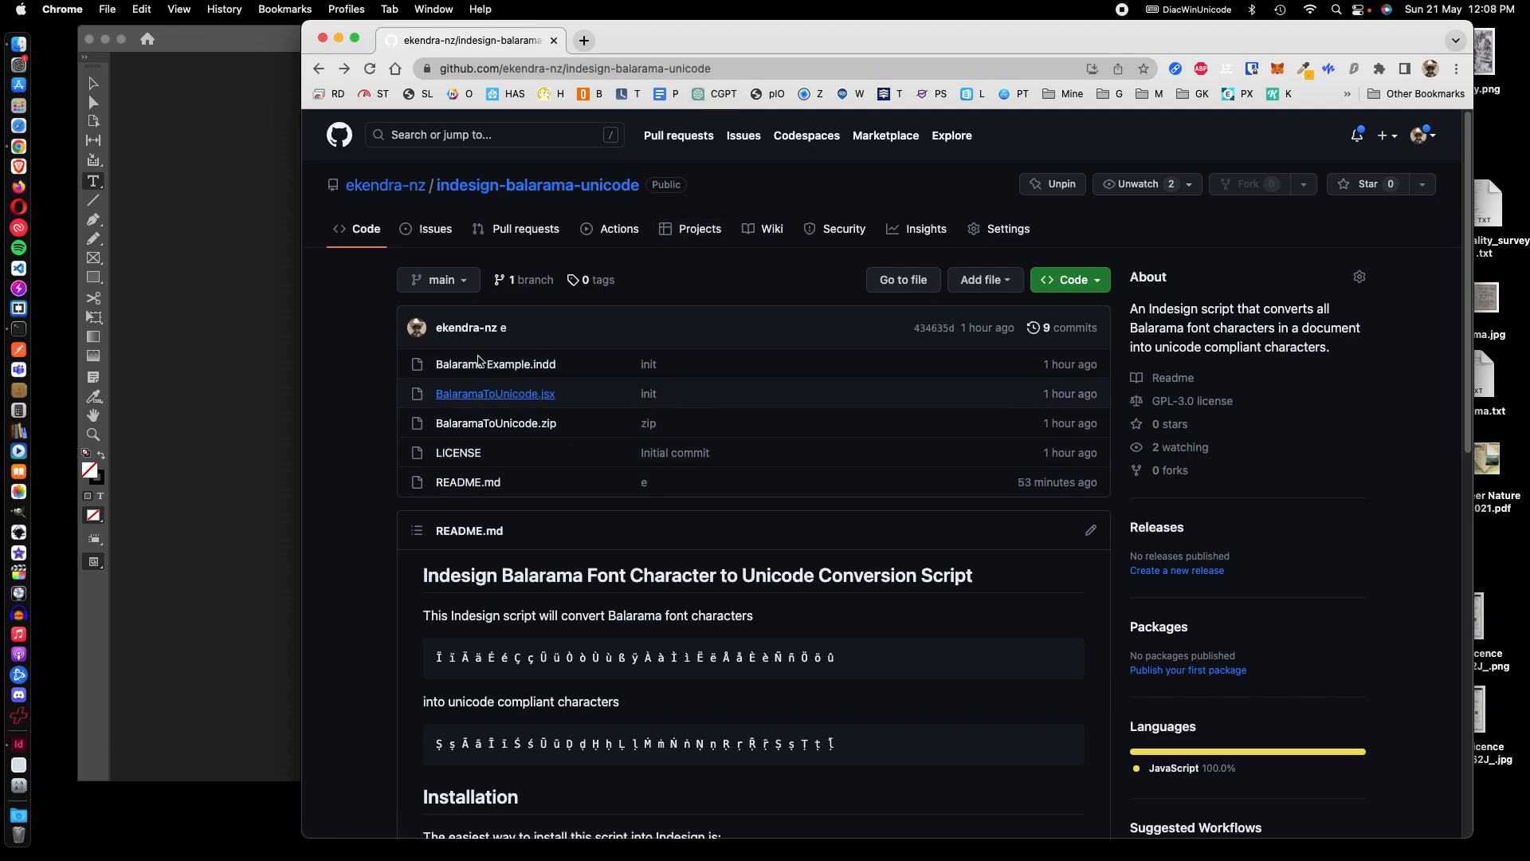
Read the README's examples of Balarama characters and their Unicode equivalents, selecting the sample character rows.
scroll(517, 522, down, 1)
scroll(517, 522, down, 5)
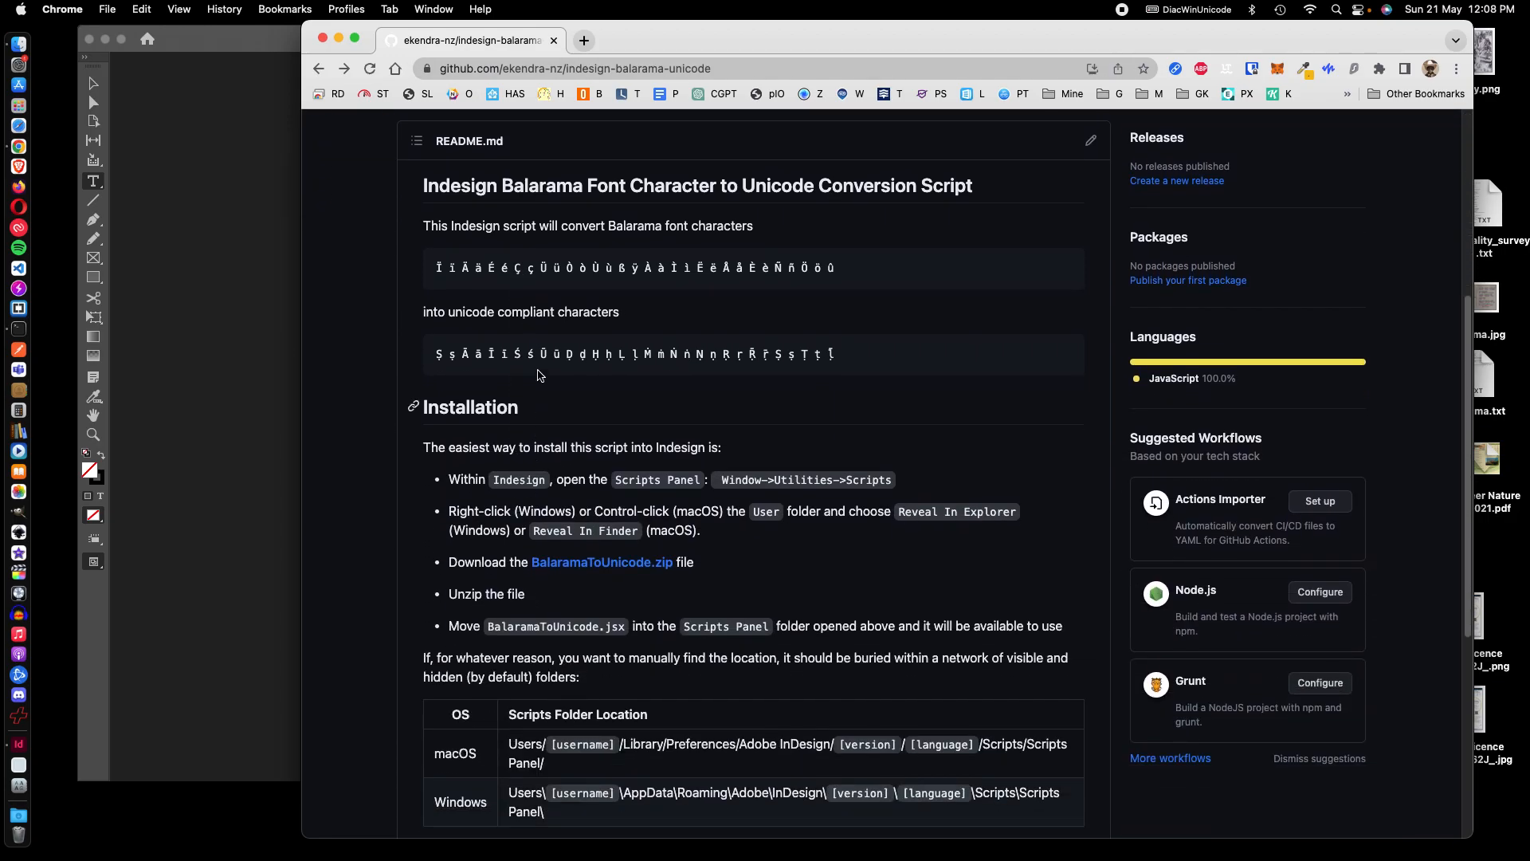
drag(436, 267, 844, 265)
click(846, 265)
drag(436, 355, 850, 357)
click(850, 357)
scroll(623, 377, down, 1)
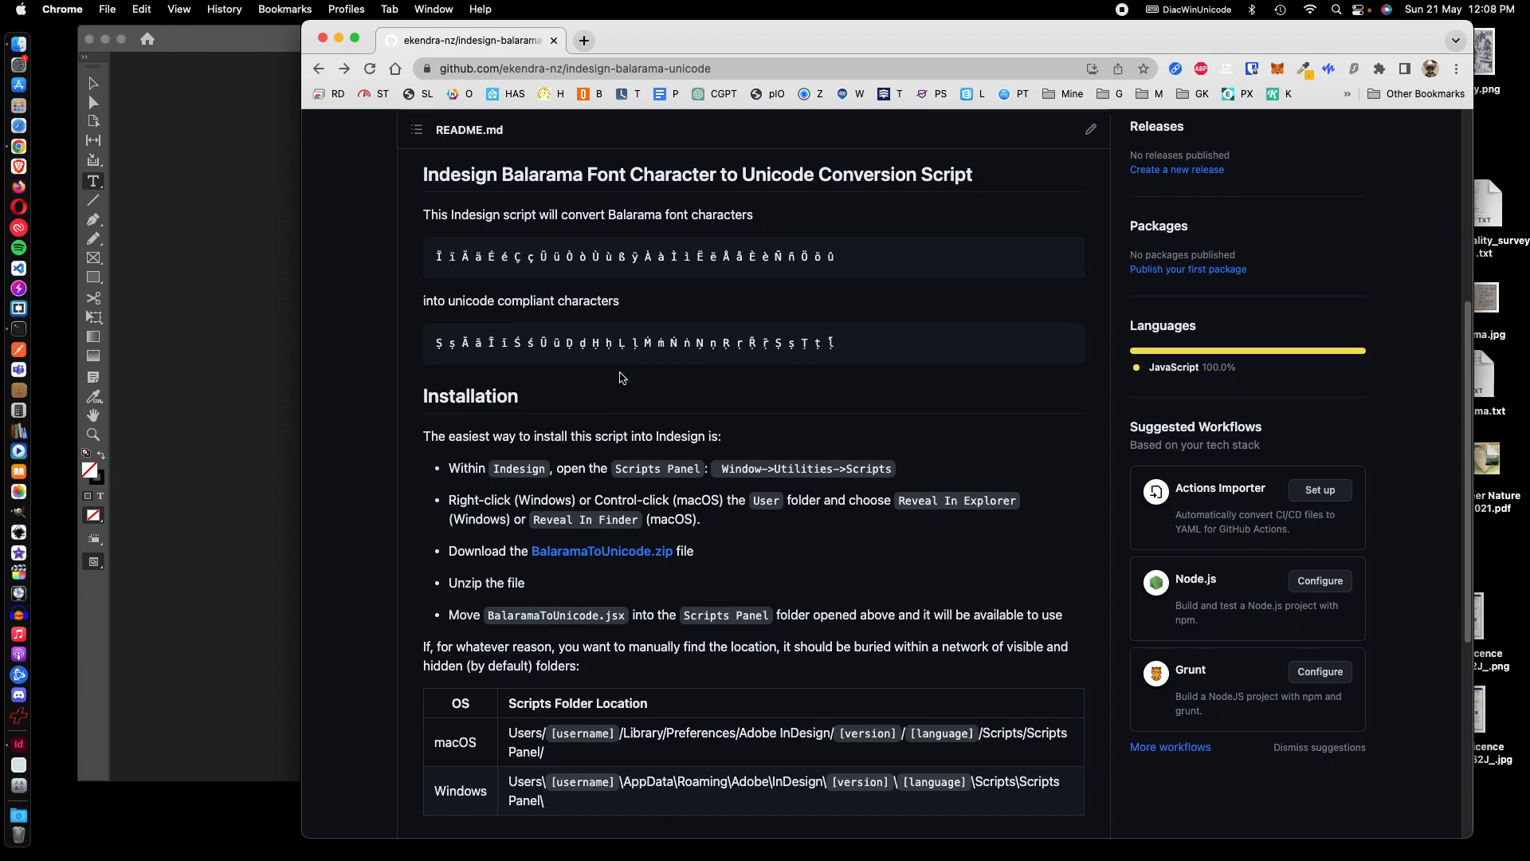
scroll(622, 378, down, 1)
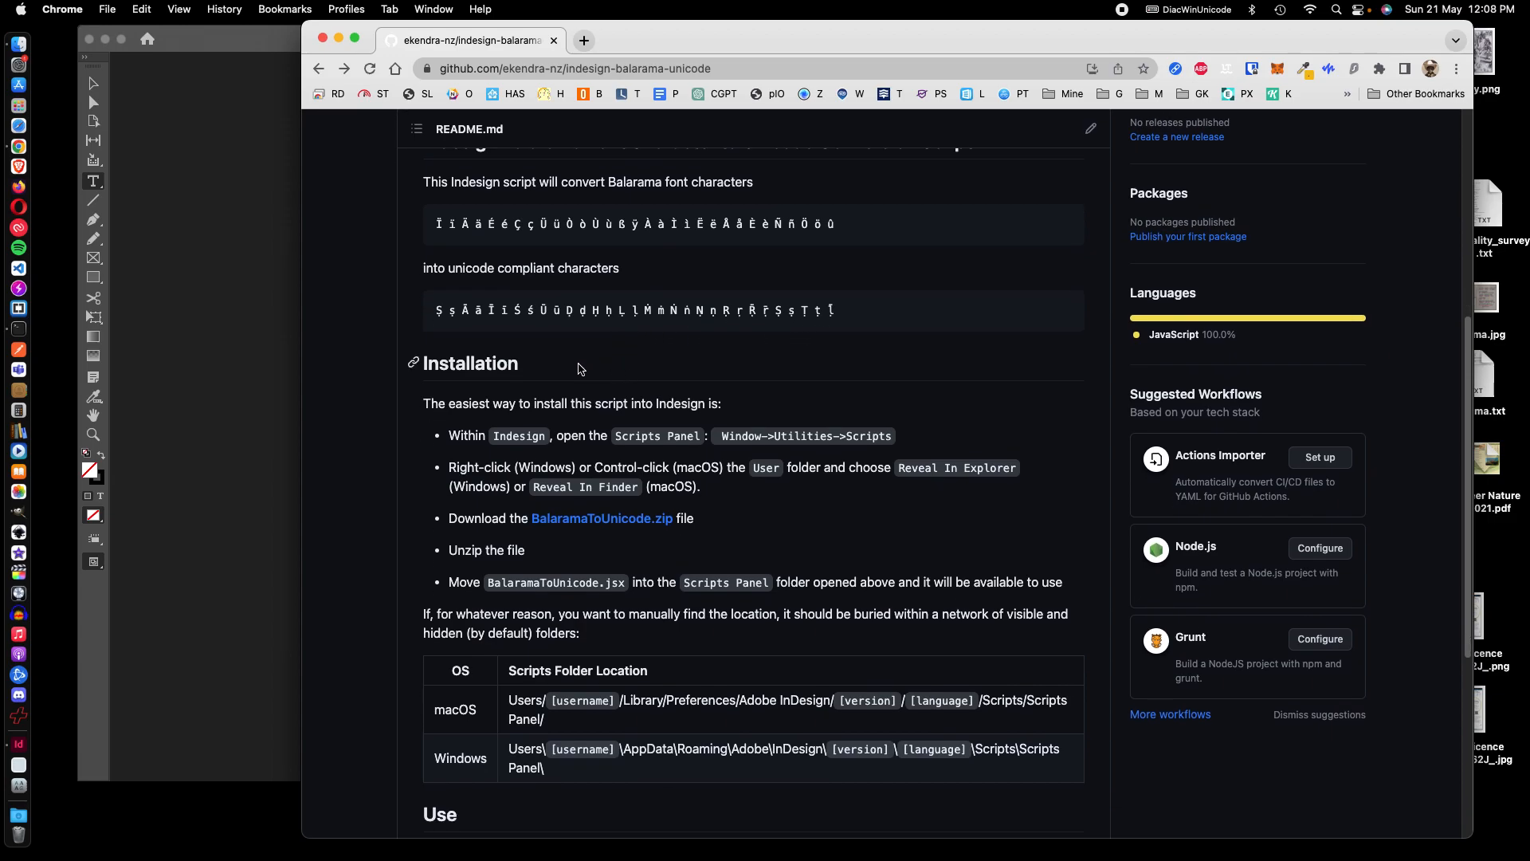
scroll(620, 363, up, 1)
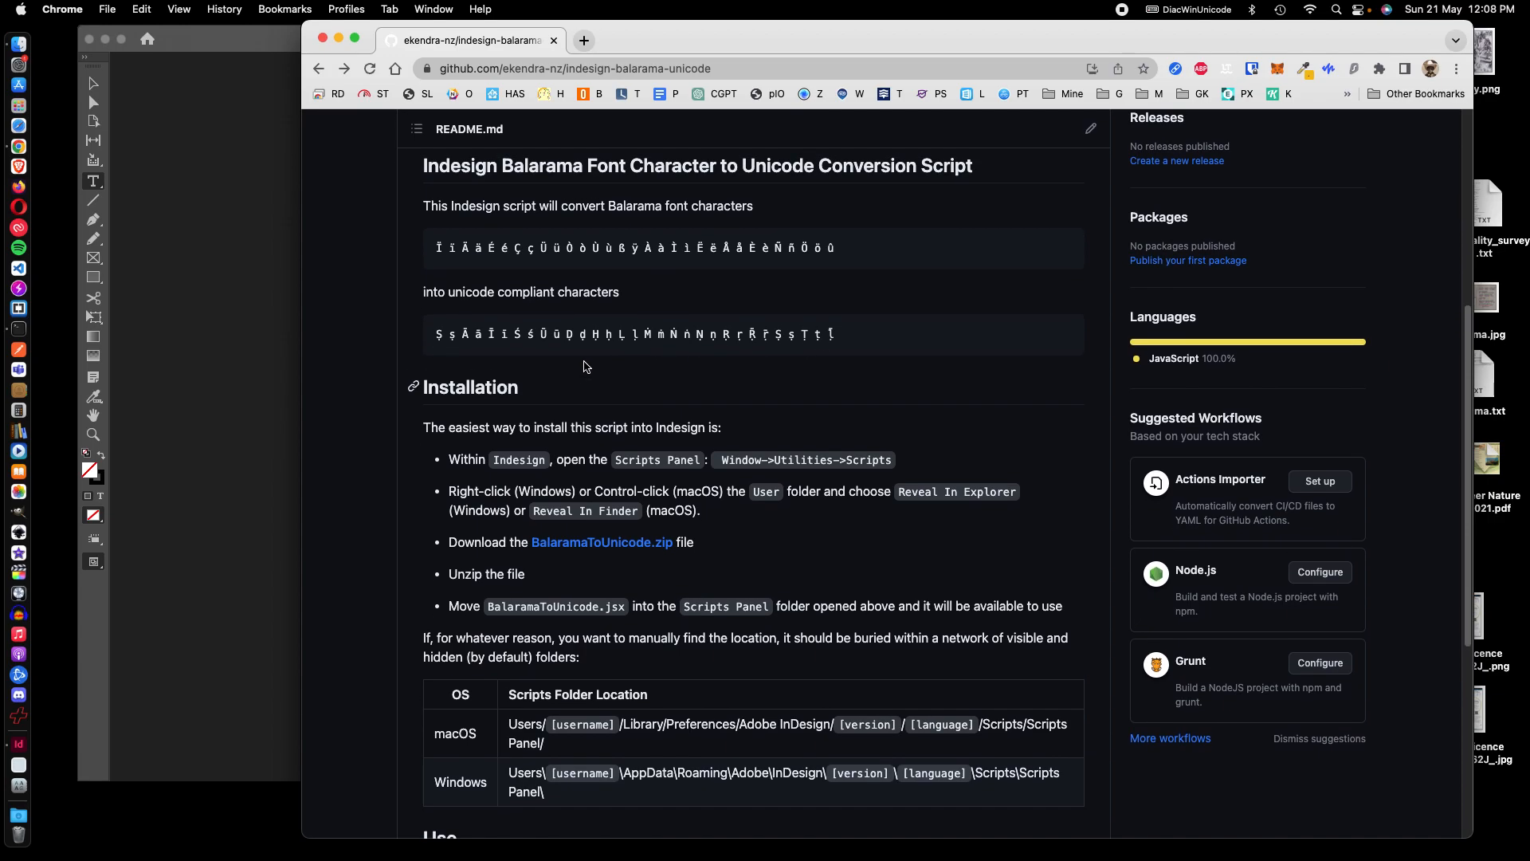
triple_click(622, 344)
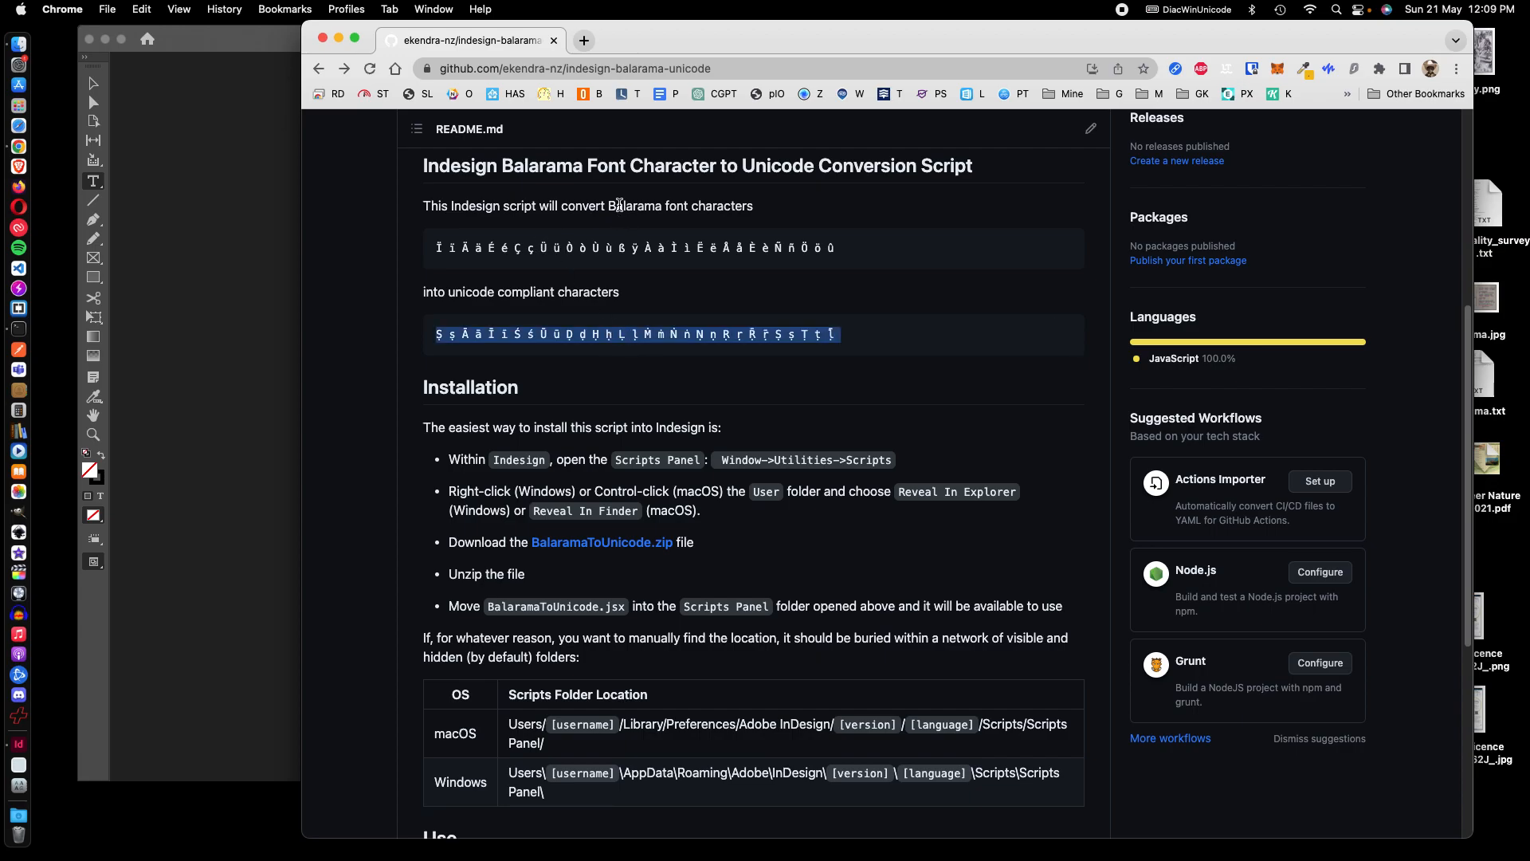
drag(609, 206, 669, 206)
click(670, 206)
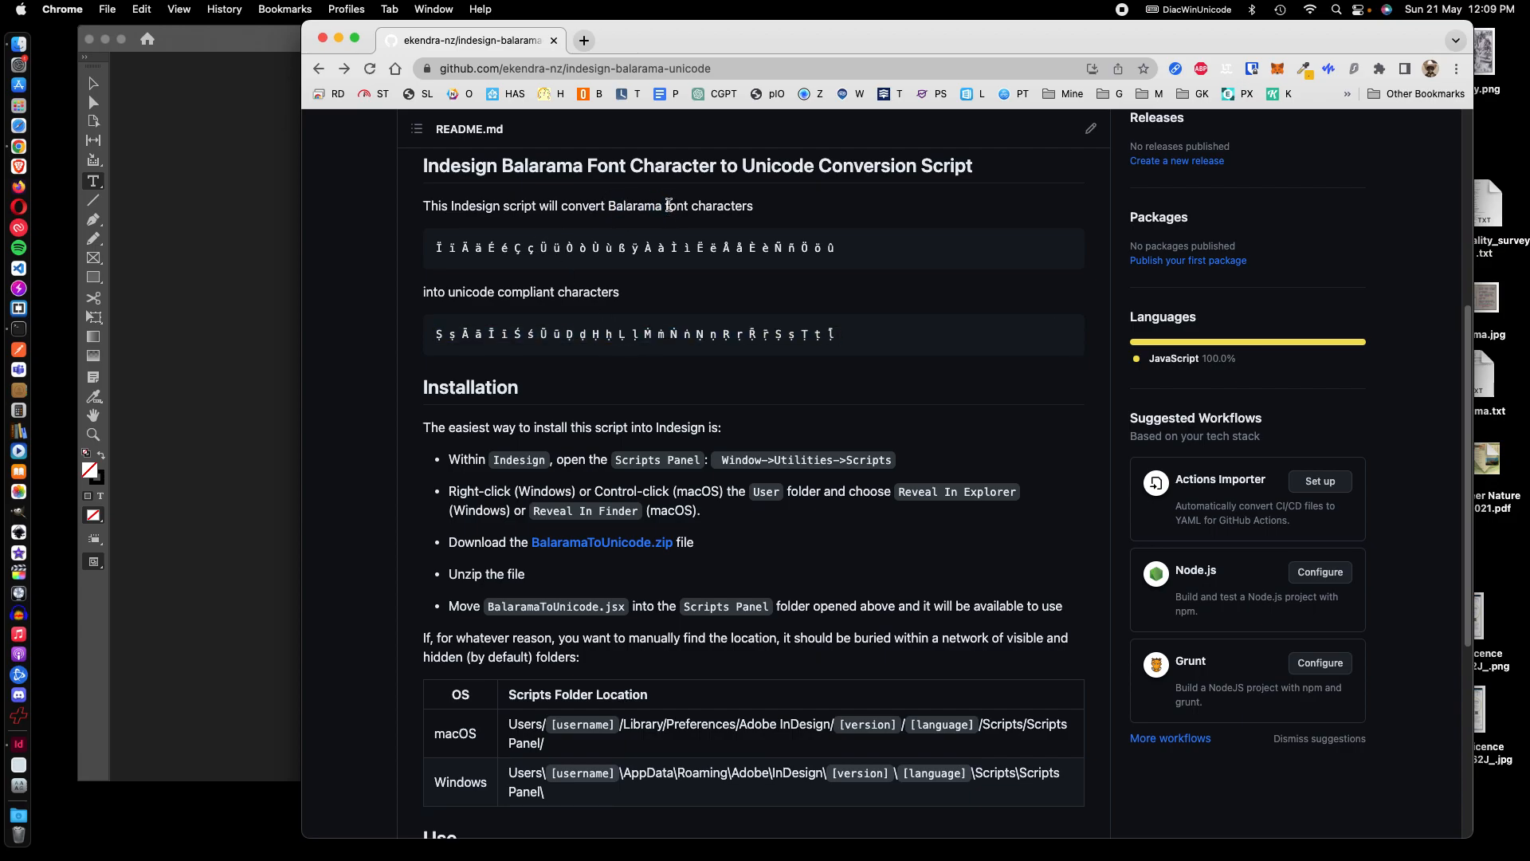
click(635, 251)
Read the installation instructions and the macOS Scripts Panel folder location in the README.
scroll(543, 402, down, 2)
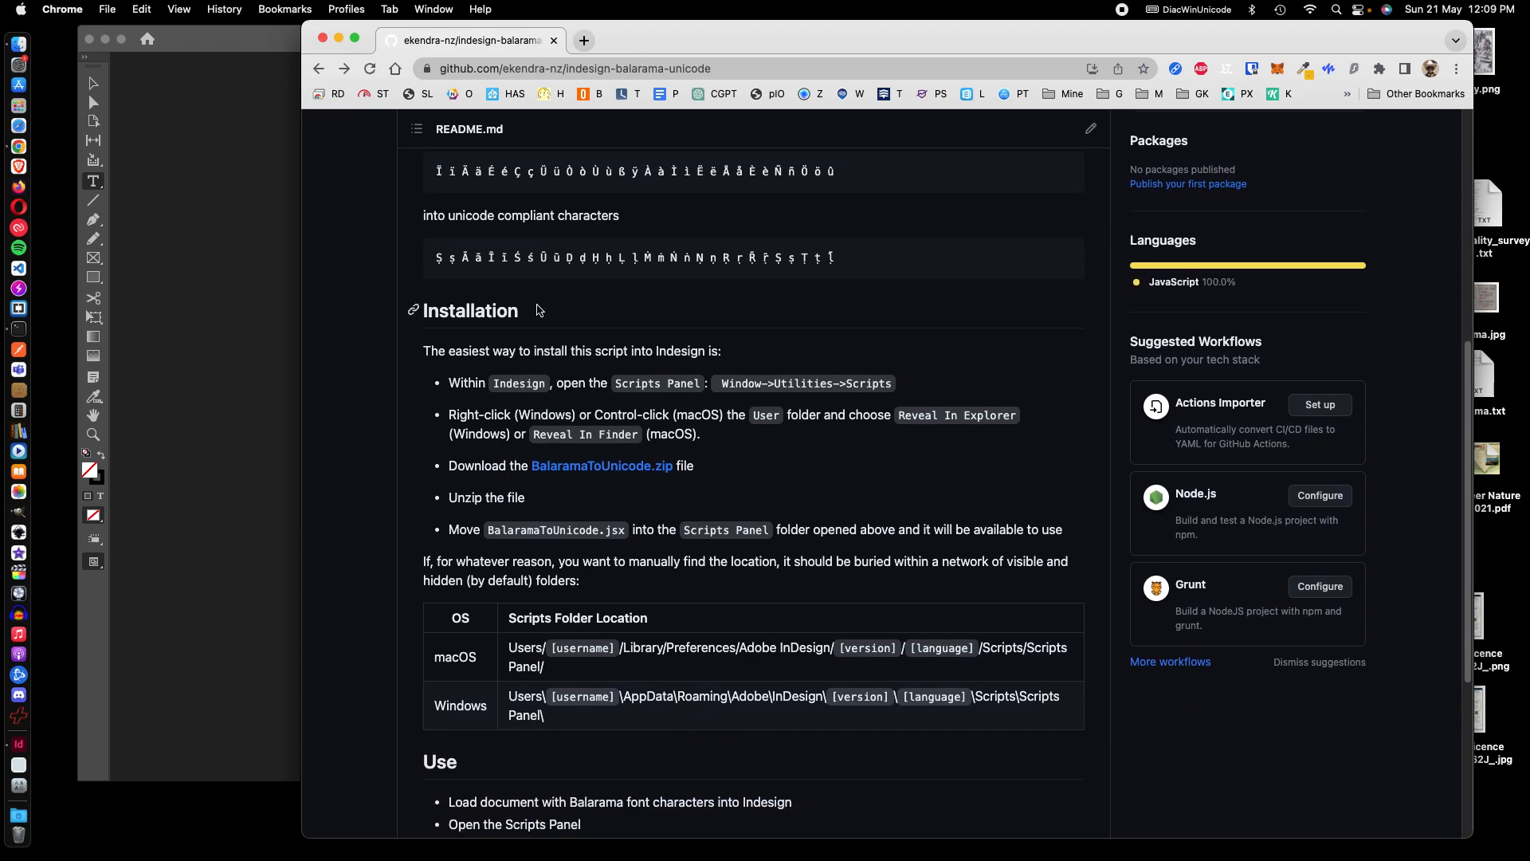
scroll(494, 347, down, 1)
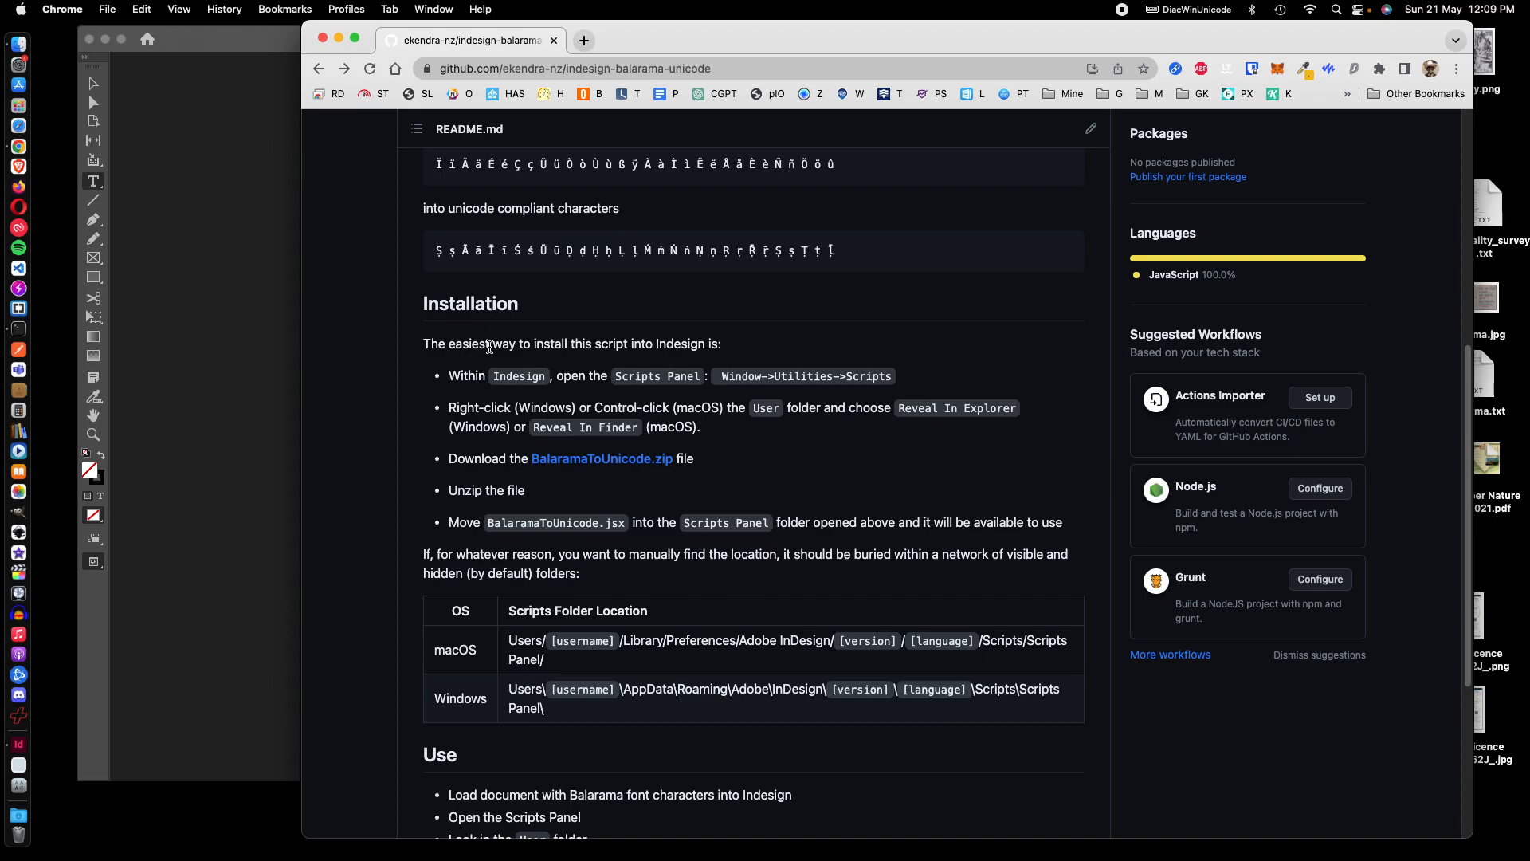
scroll(529, 420, down, 1)
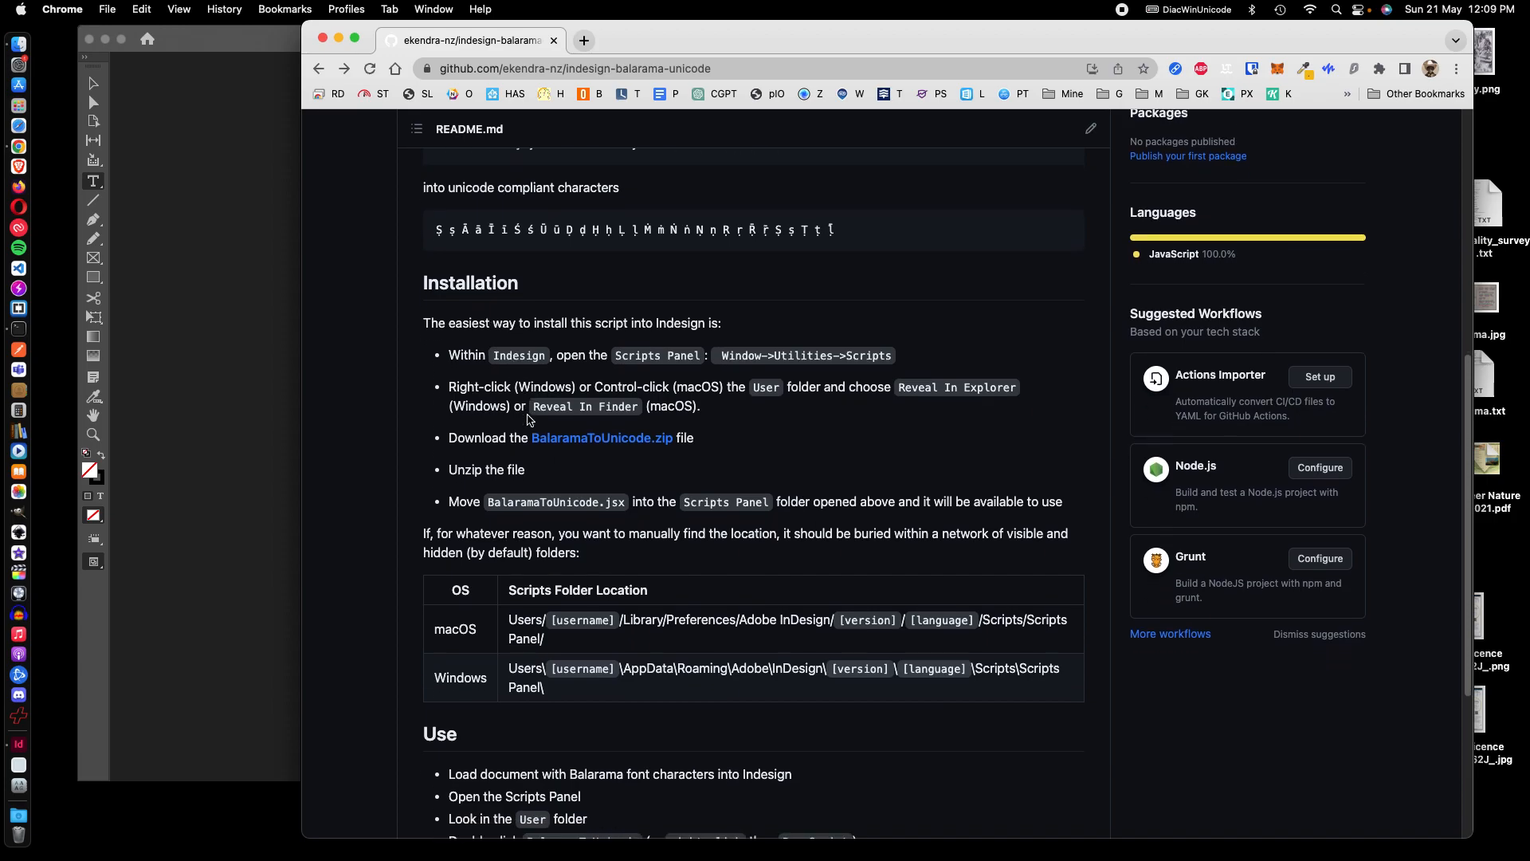
scroll(529, 420, down, 1)
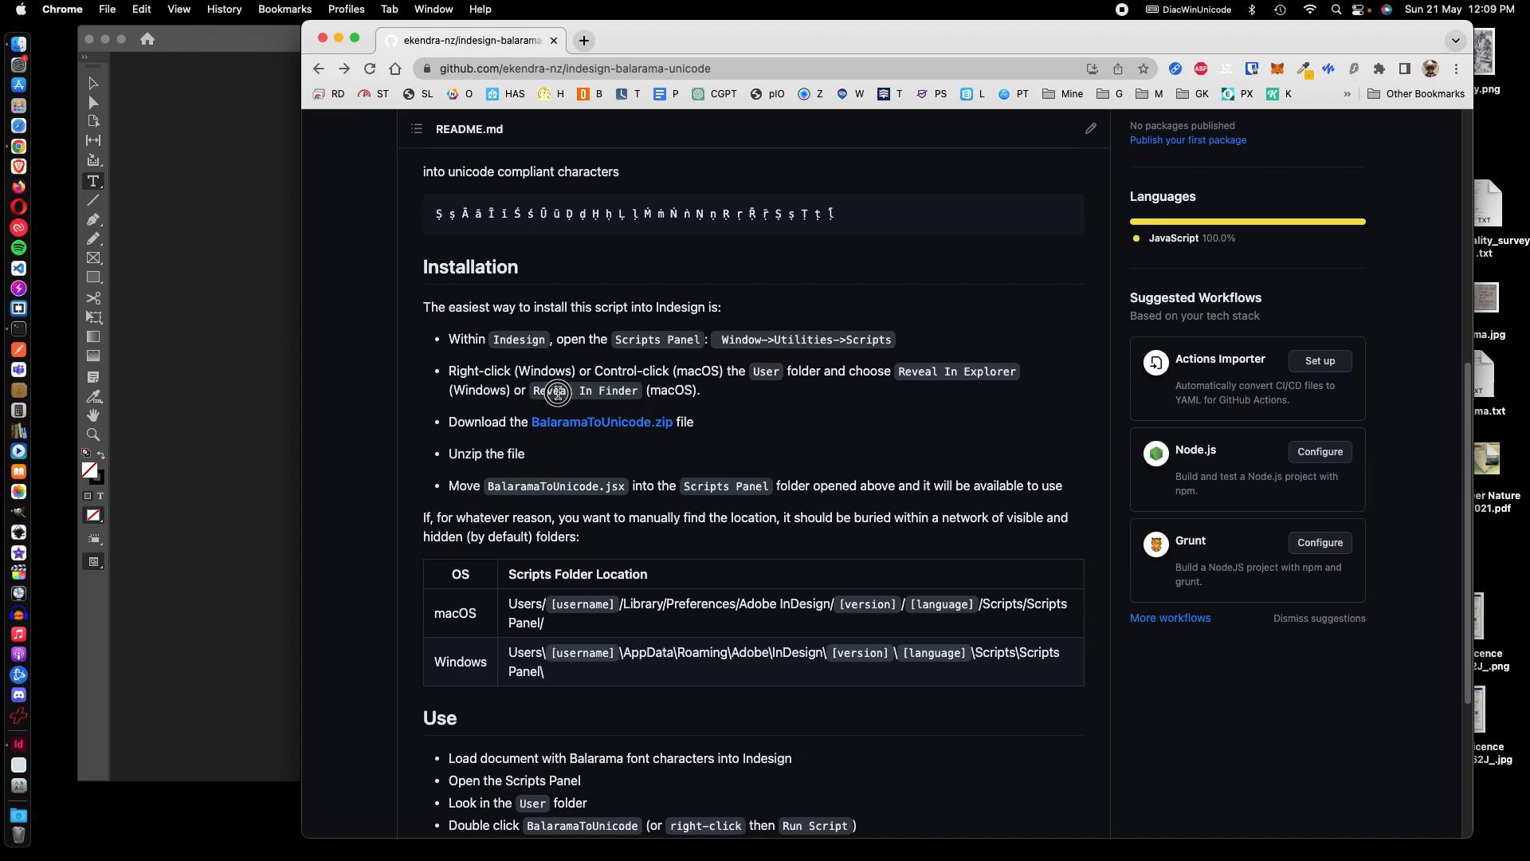
scroll(616, 390, down, 1)
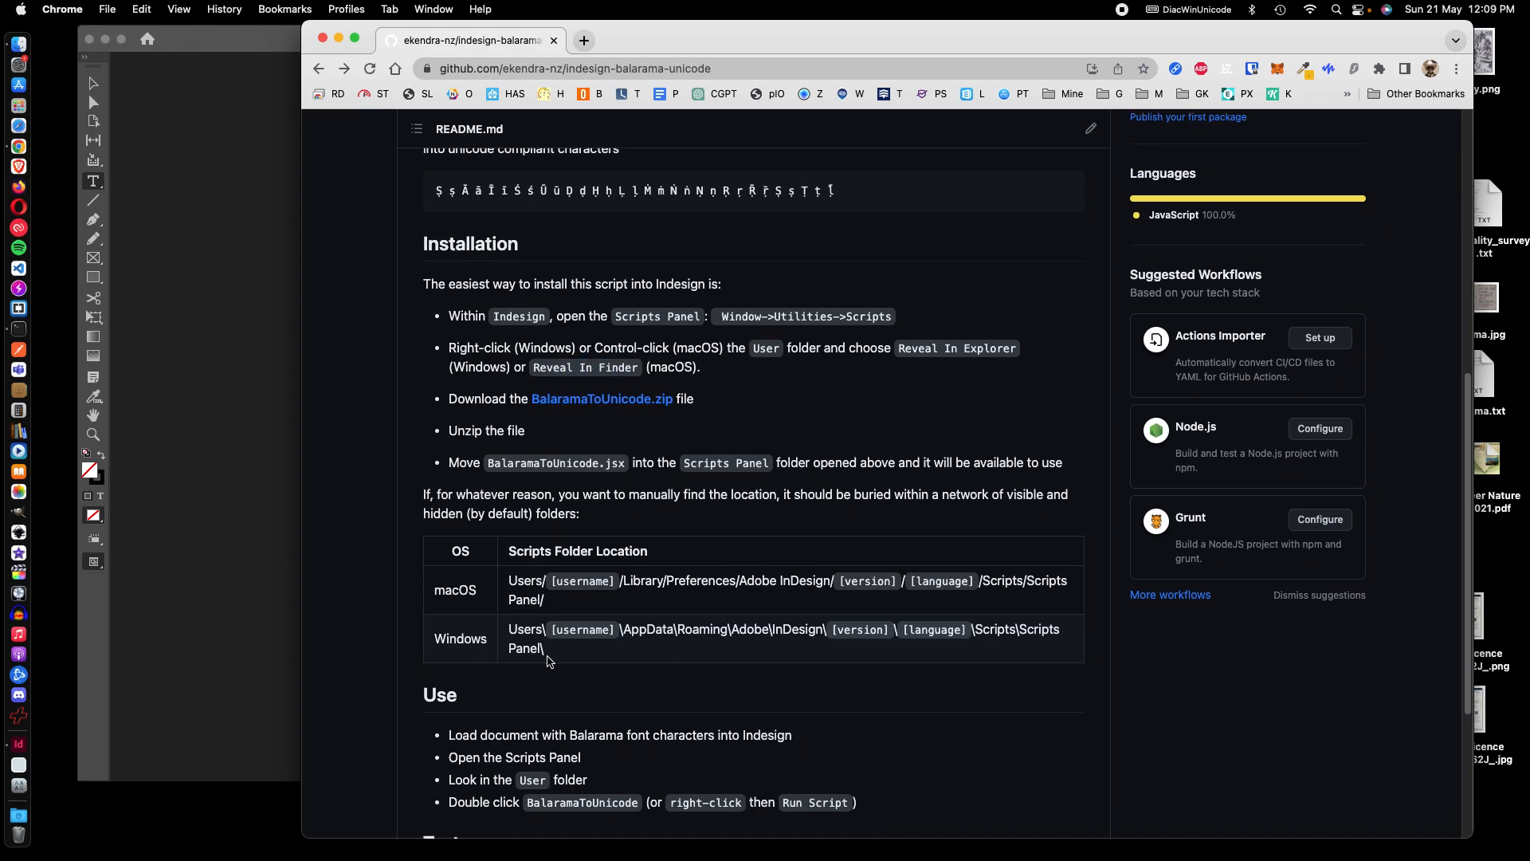
drag(509, 580, 557, 601)
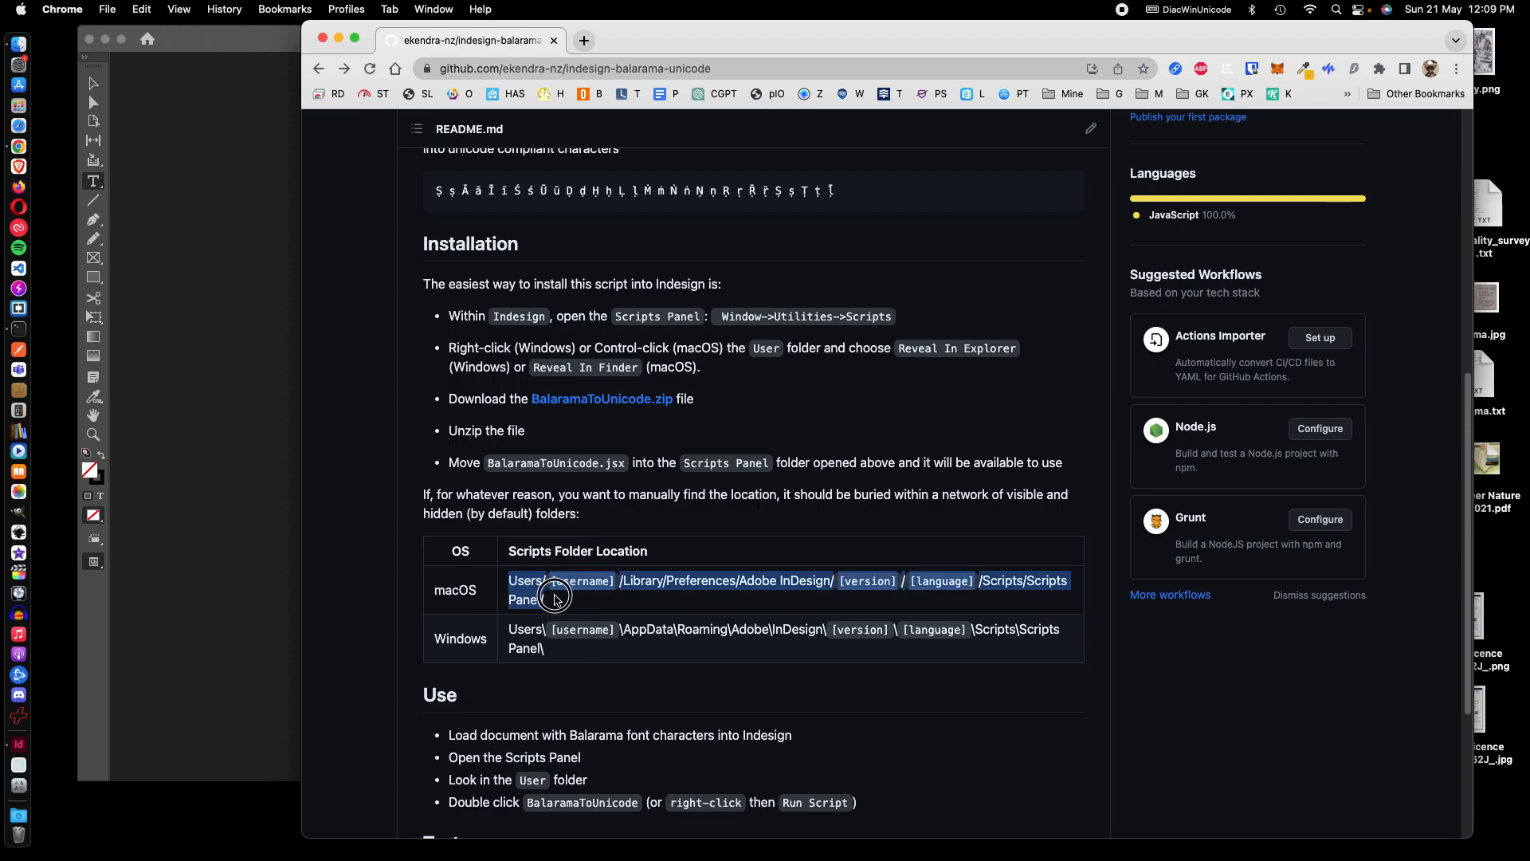
click(630, 575)
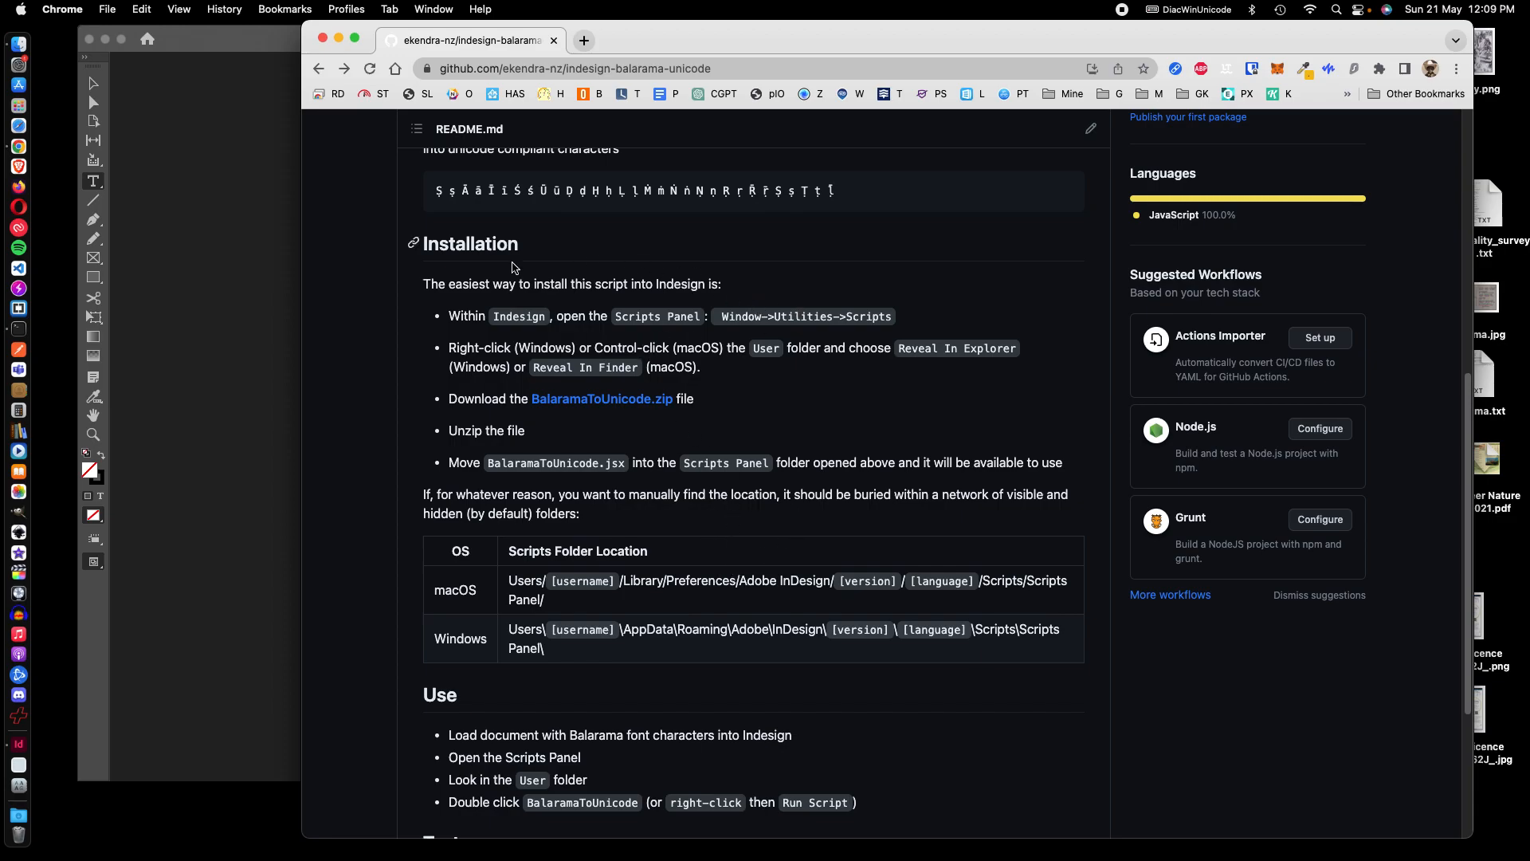
Switch to InDesign and inspect the Scripts panel's Application and Community script folders.
click(275, 364)
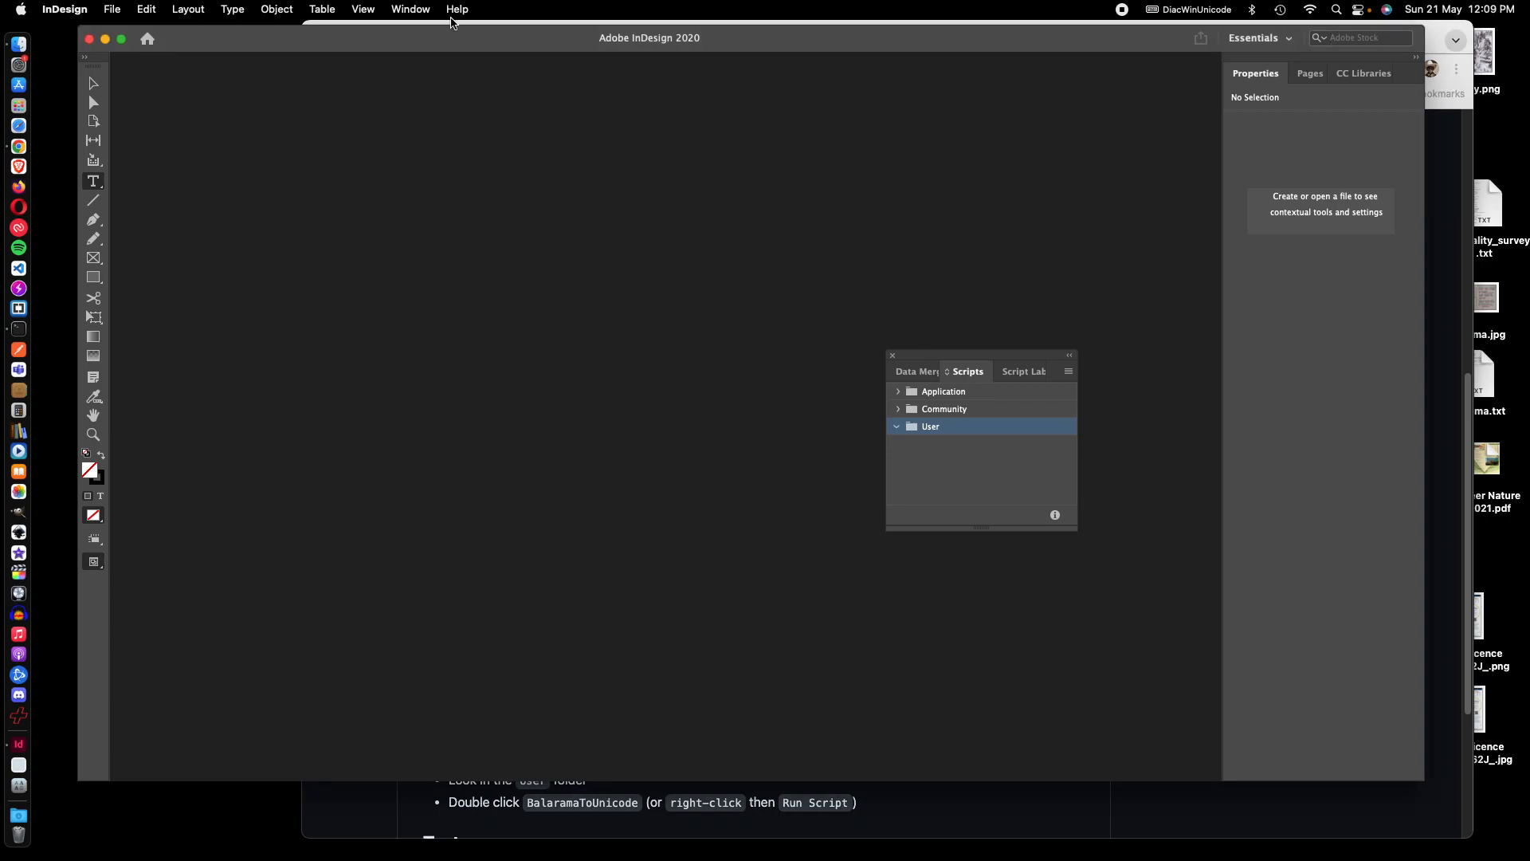
click(420, 11)
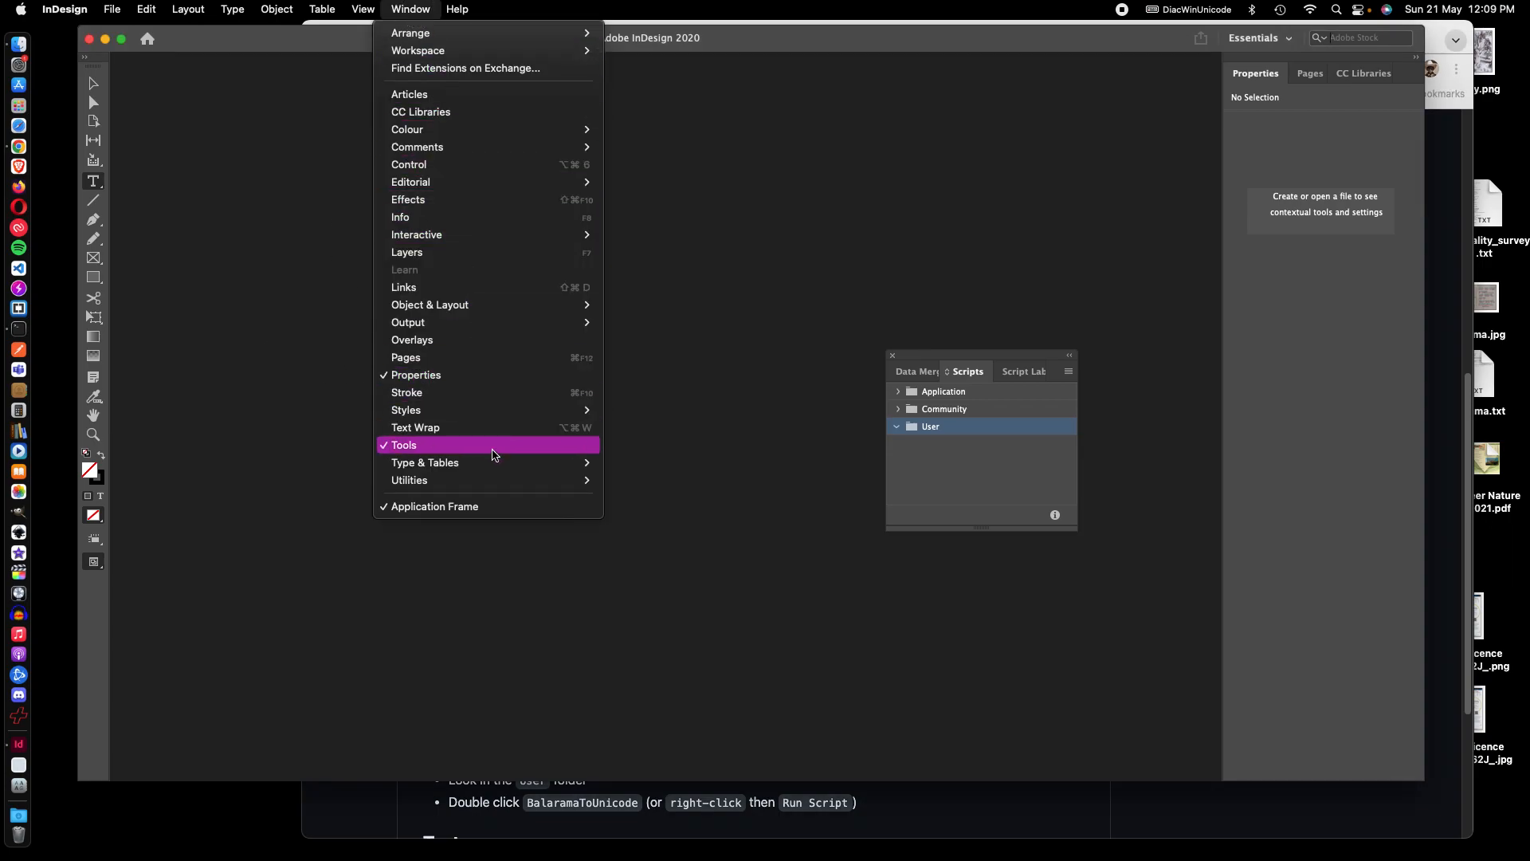
mouse_move(491, 479)
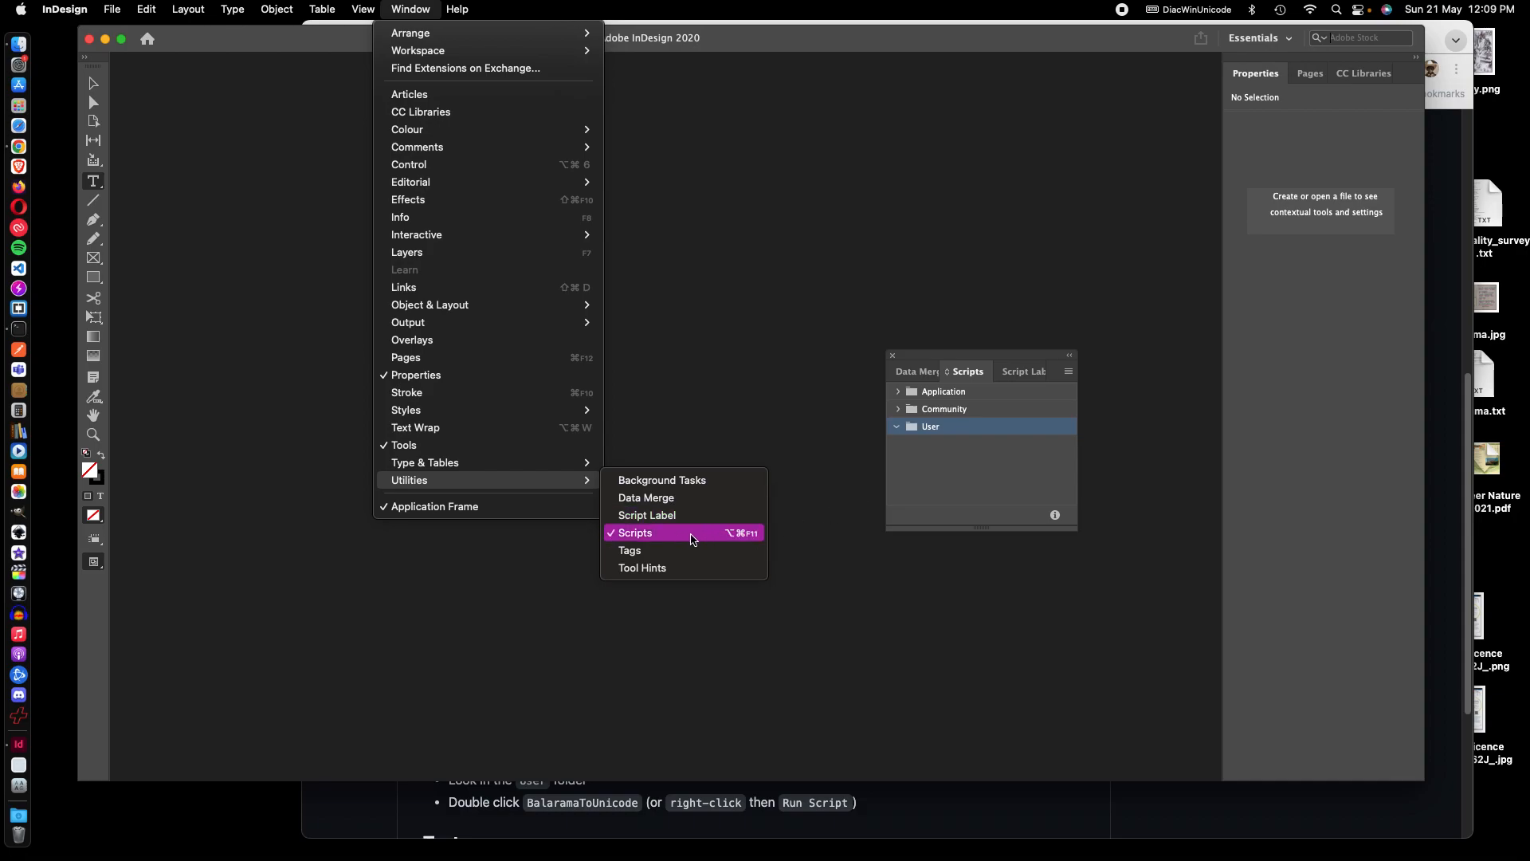
click(948, 466)
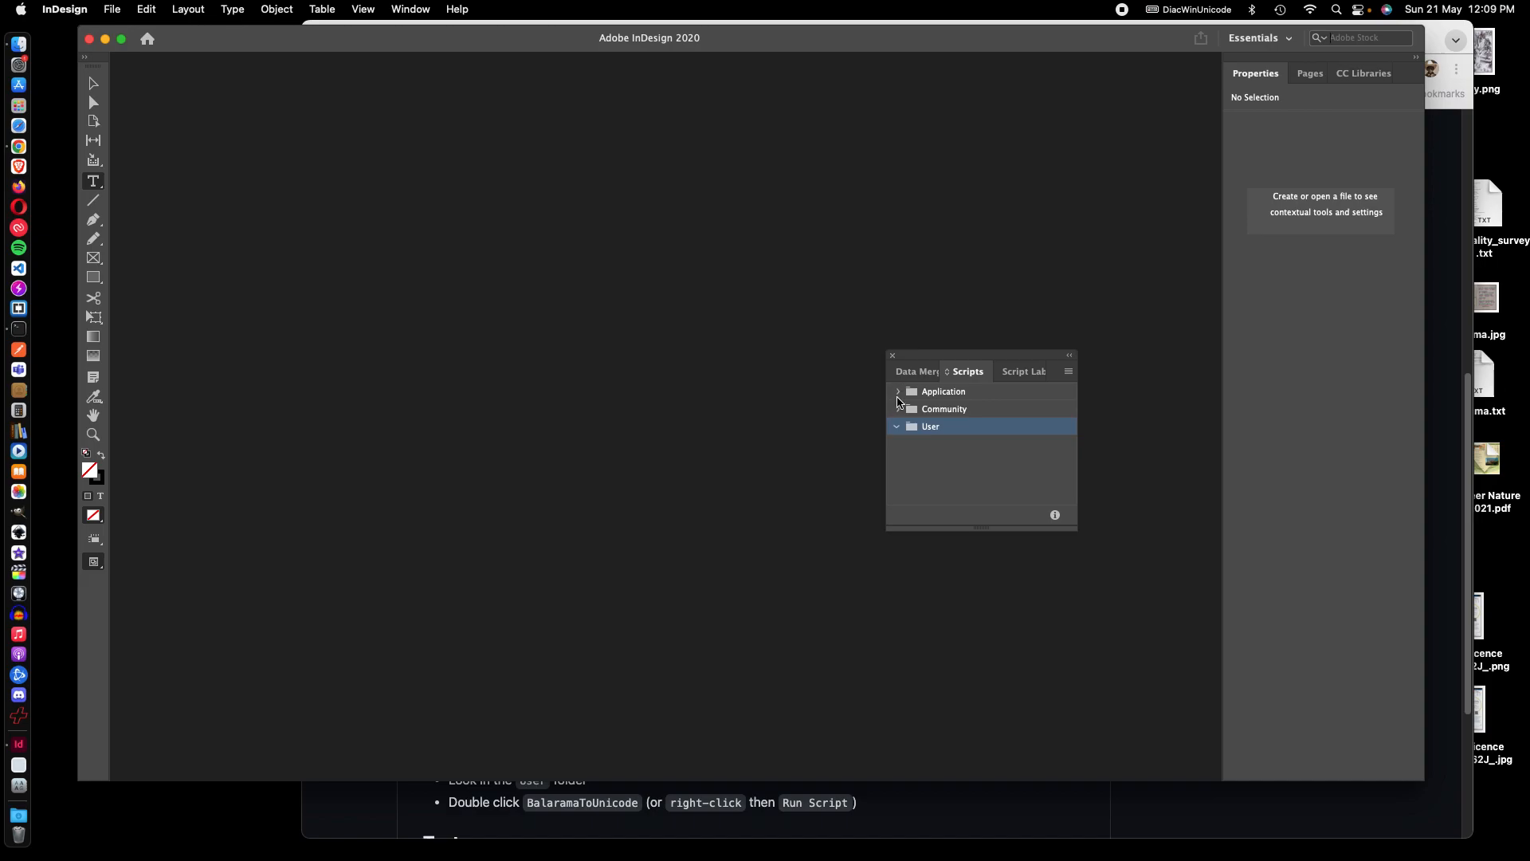
click(898, 391)
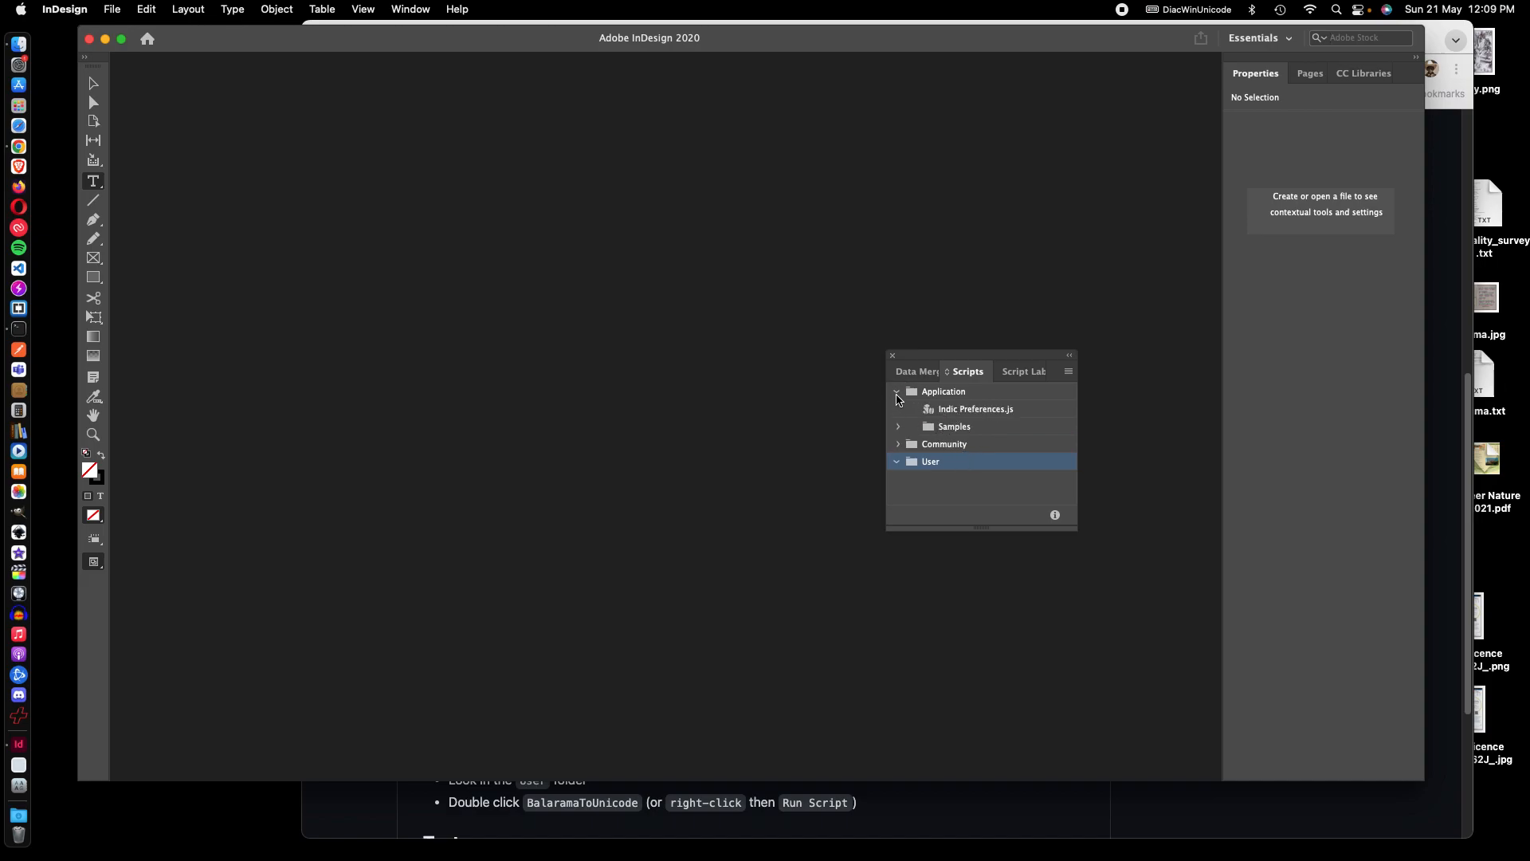
click(898, 391)
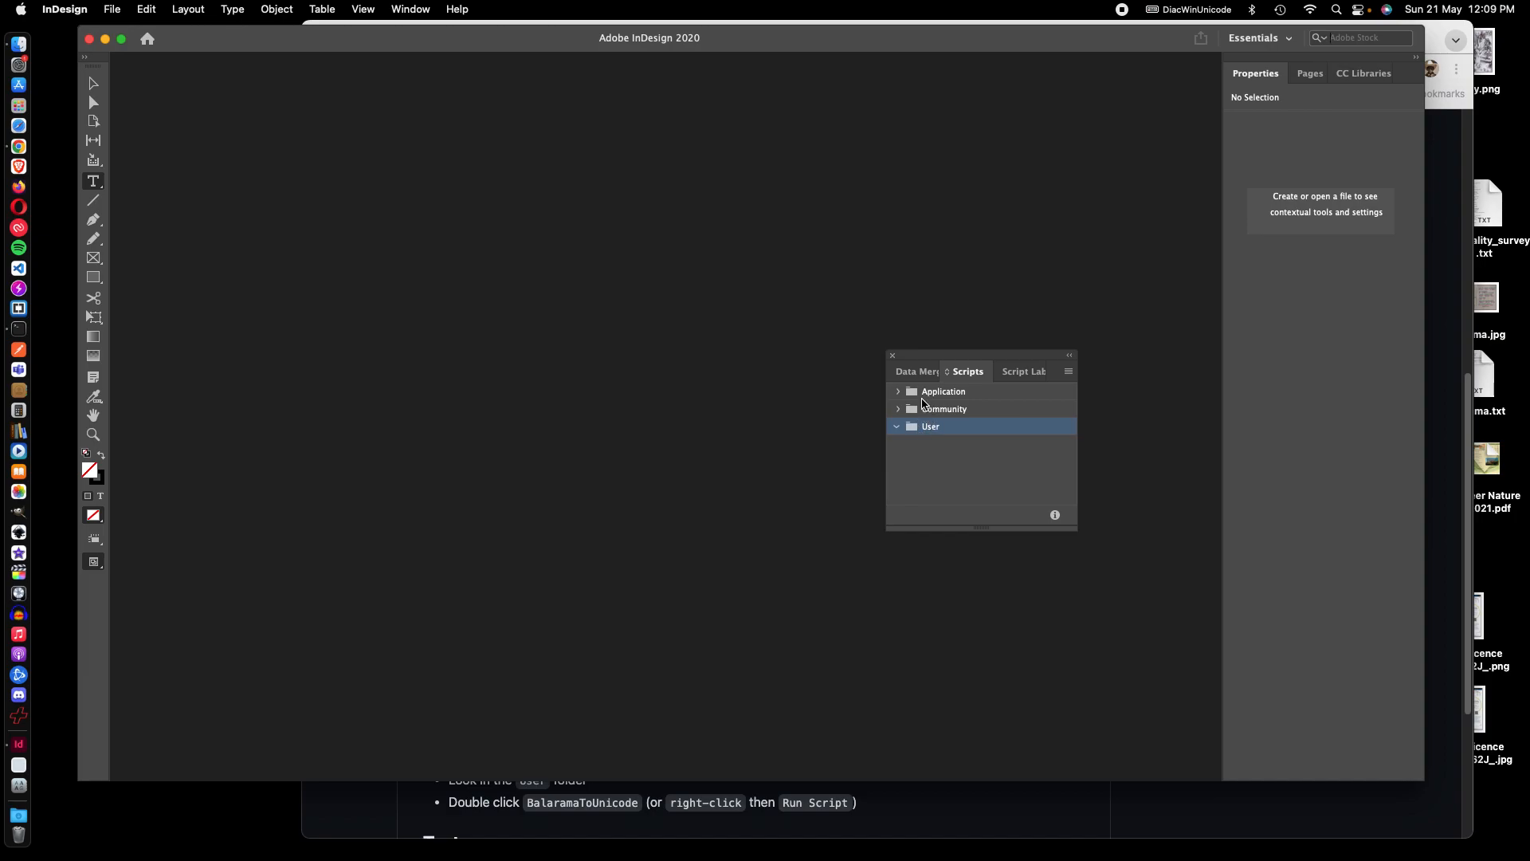
click(898, 410)
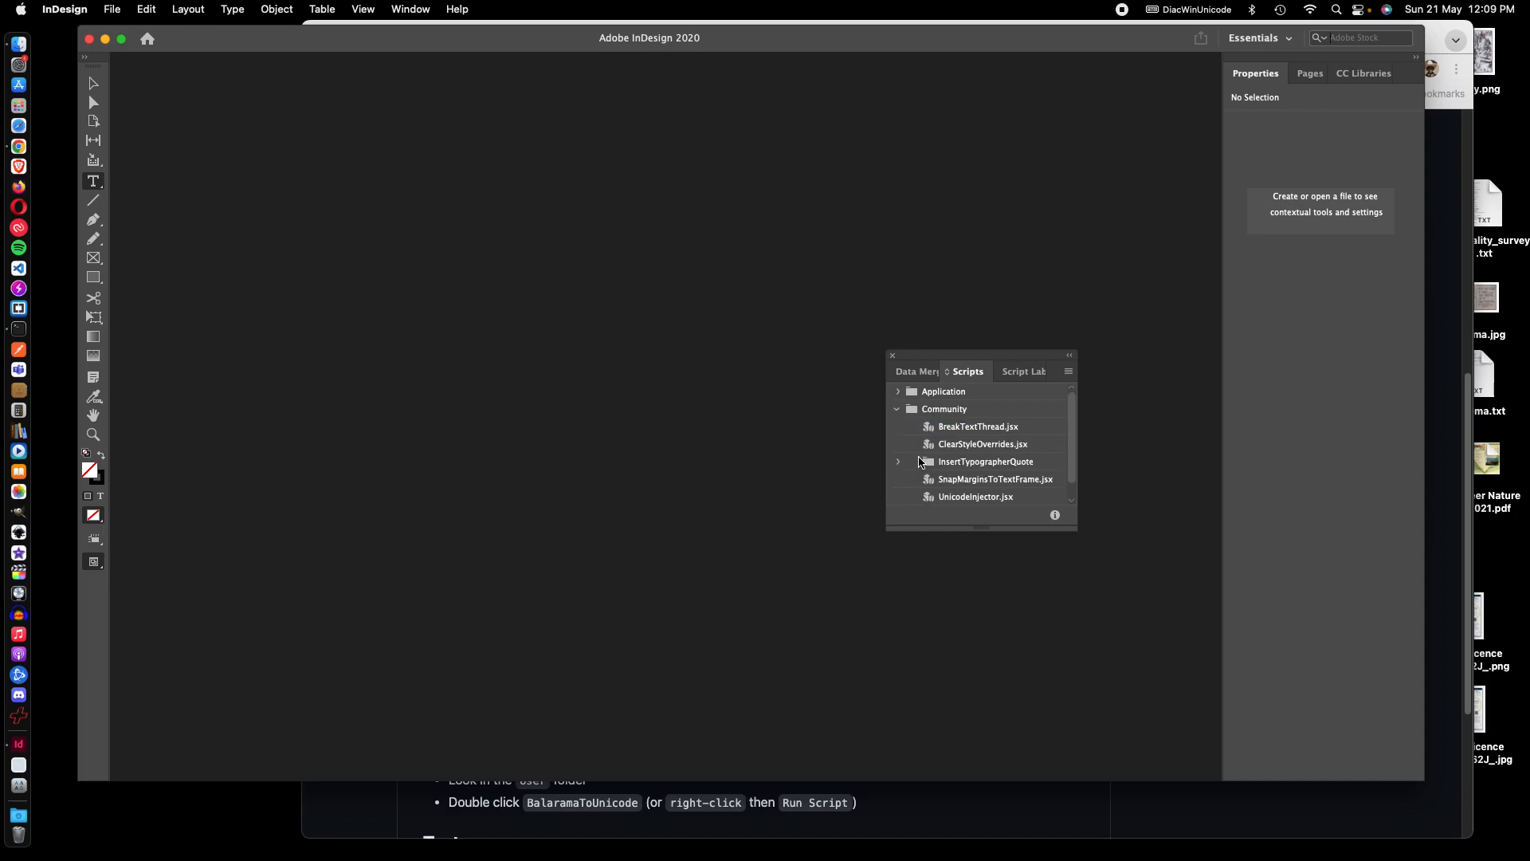
click(897, 410)
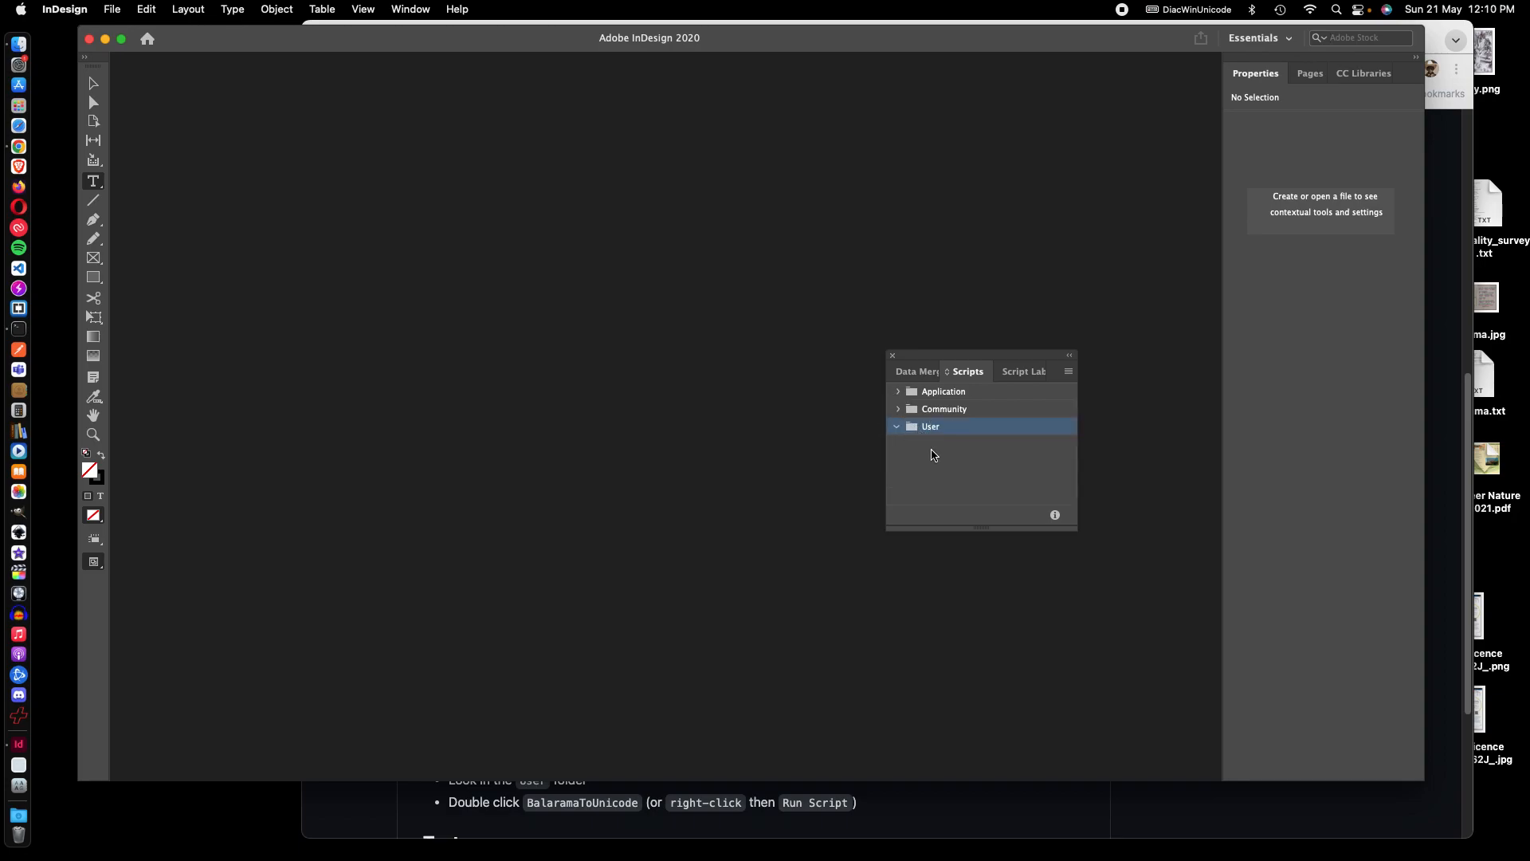
Reveal the User scripts folder in Finder and reposition the Finder window.
click(897, 428)
right_click(928, 430)
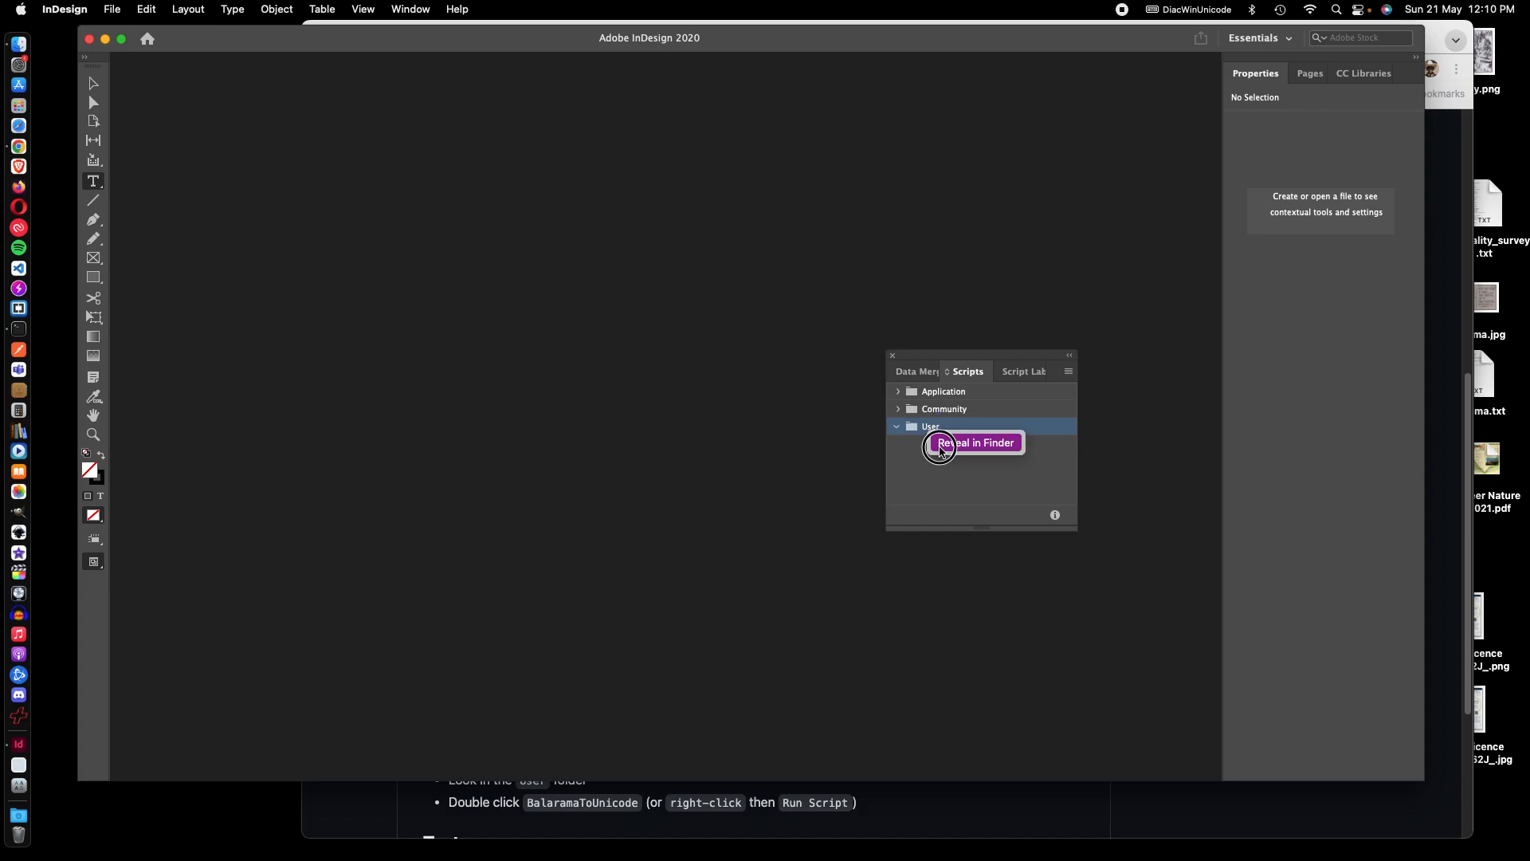
click(939, 443)
drag(1529, 510, 498, 141)
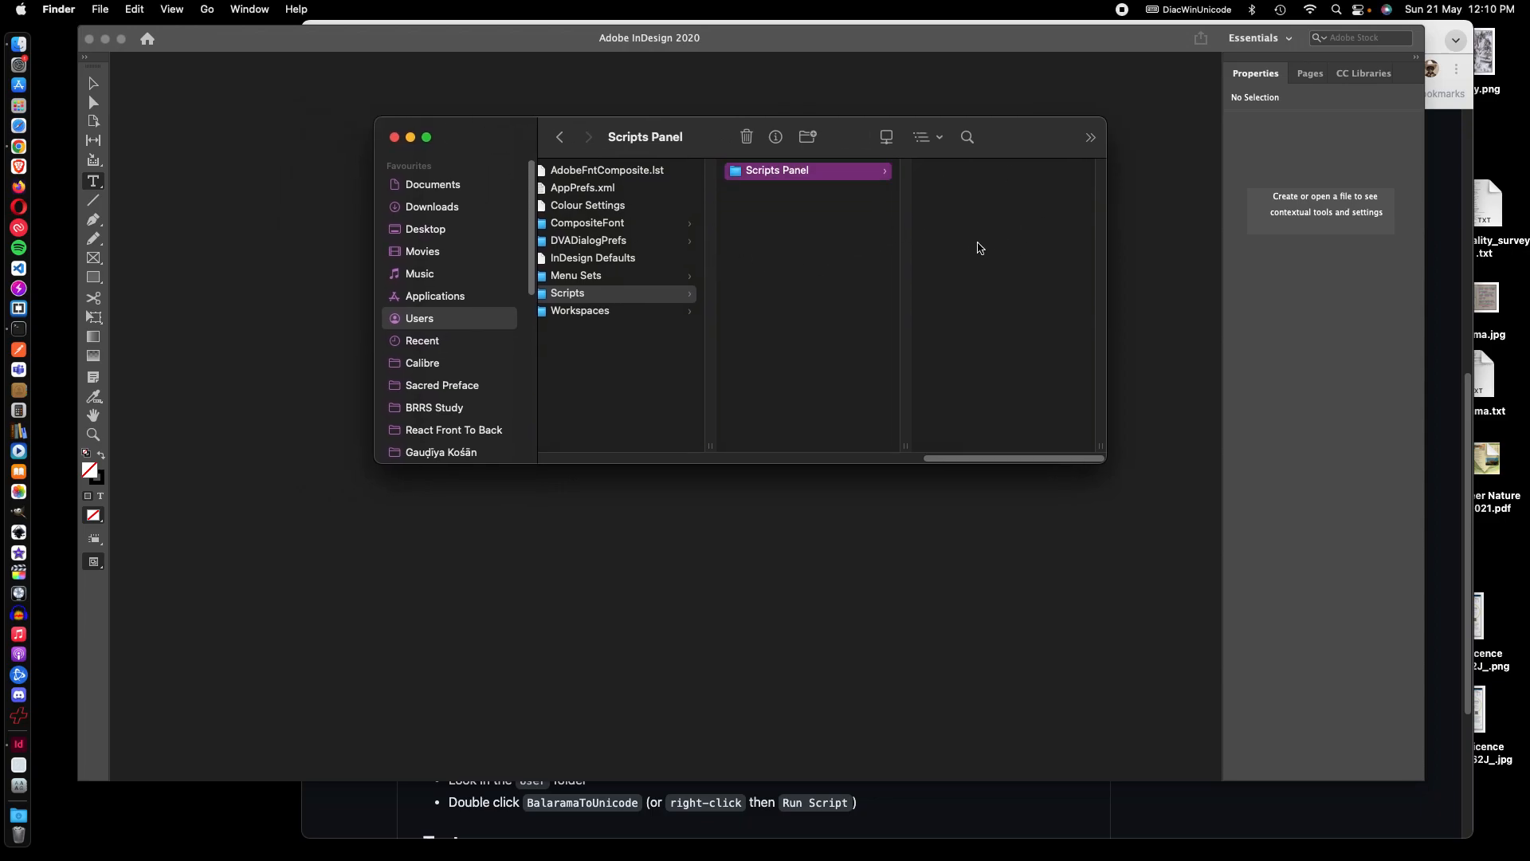
drag(1012, 140, 1442, 472)
Download BalaramaToUnicode.zip from the repository and show the download in Finder.
click(1442, 359)
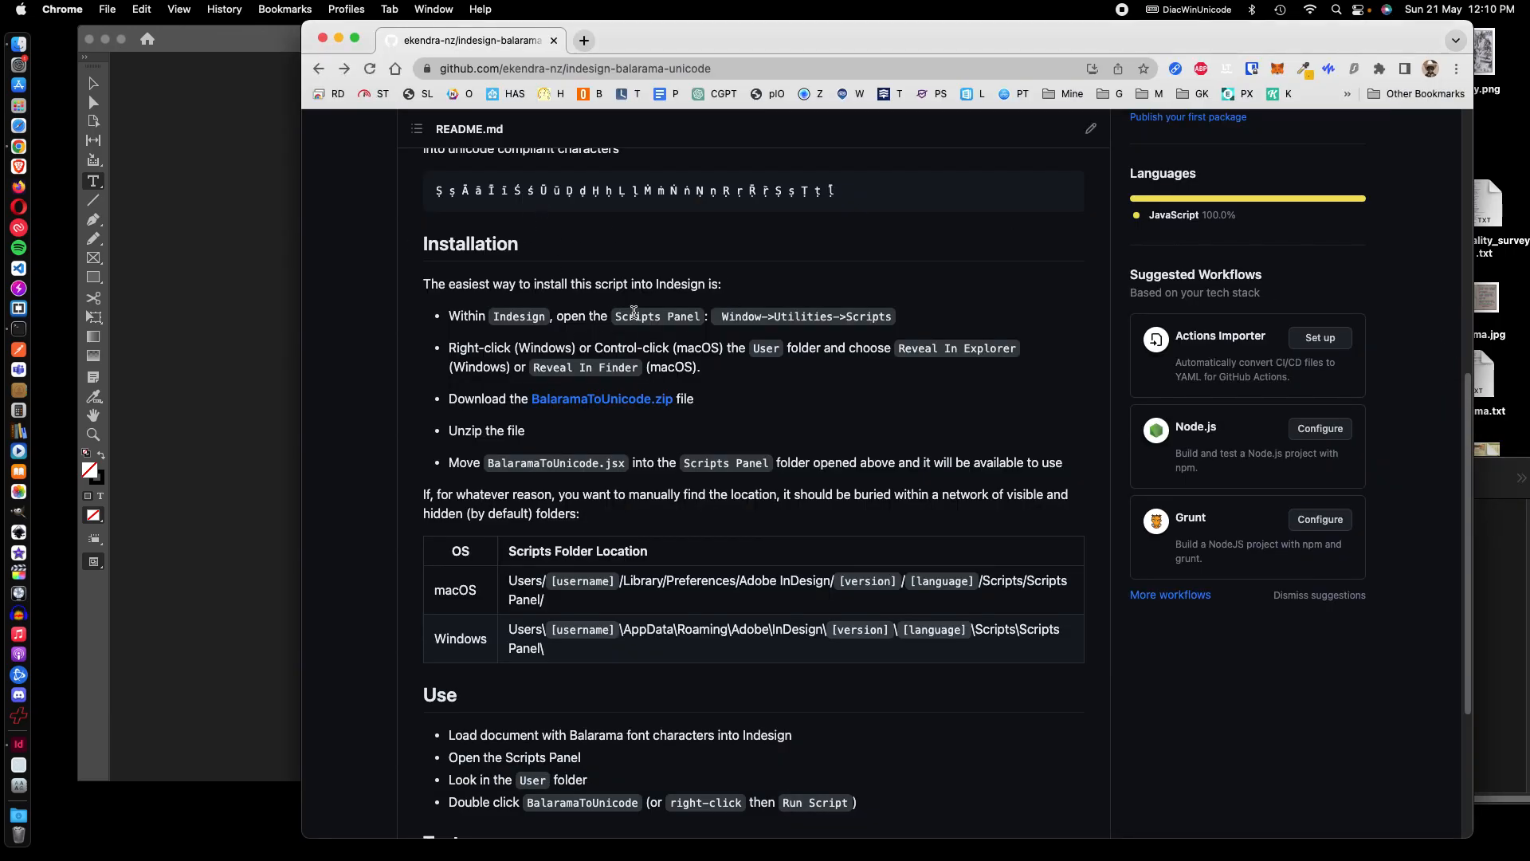
click(584, 400)
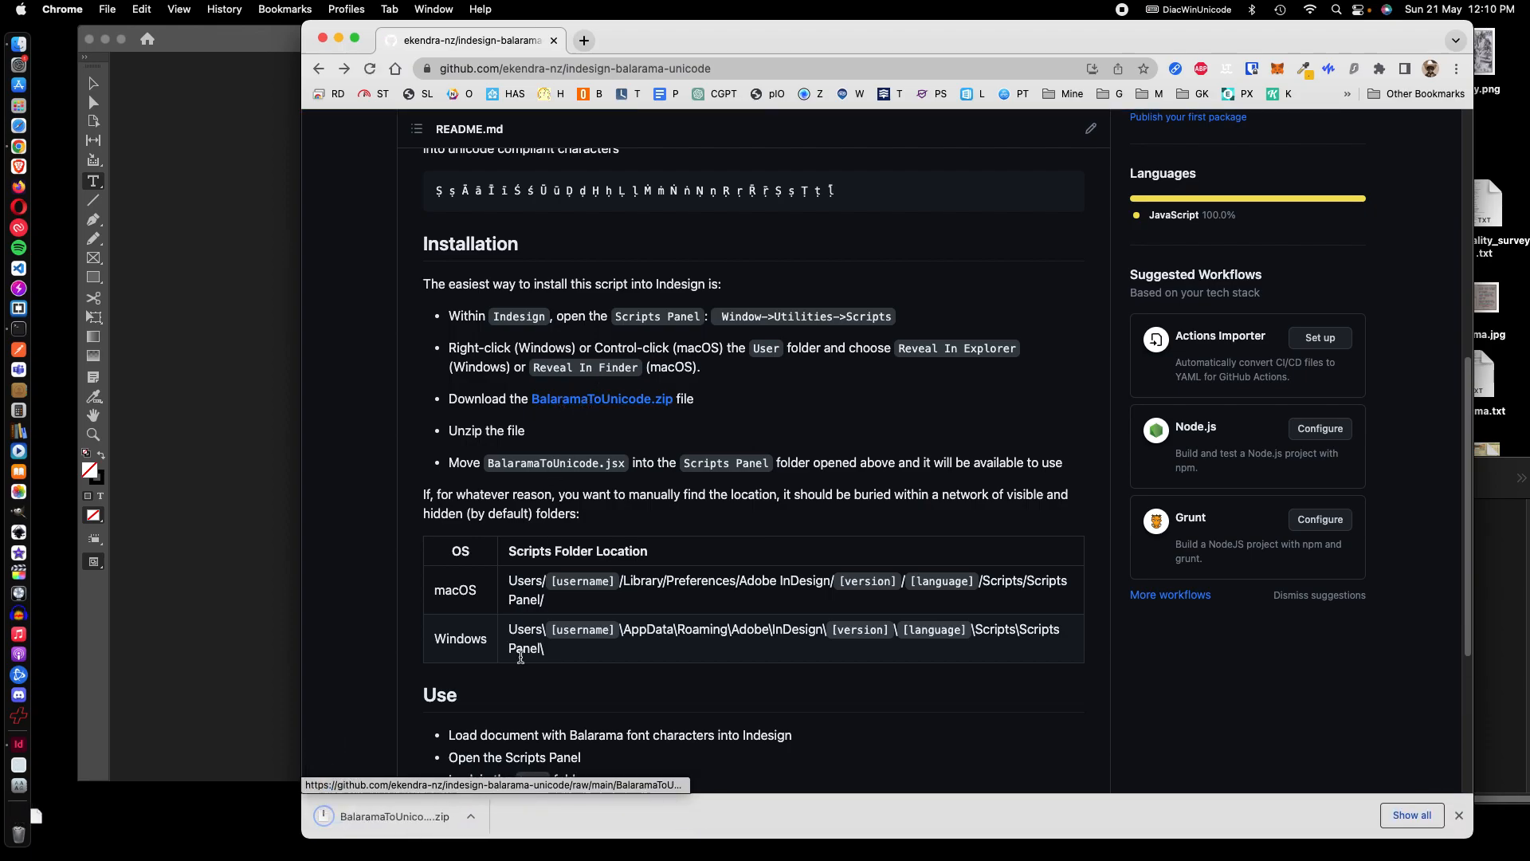
click(471, 817)
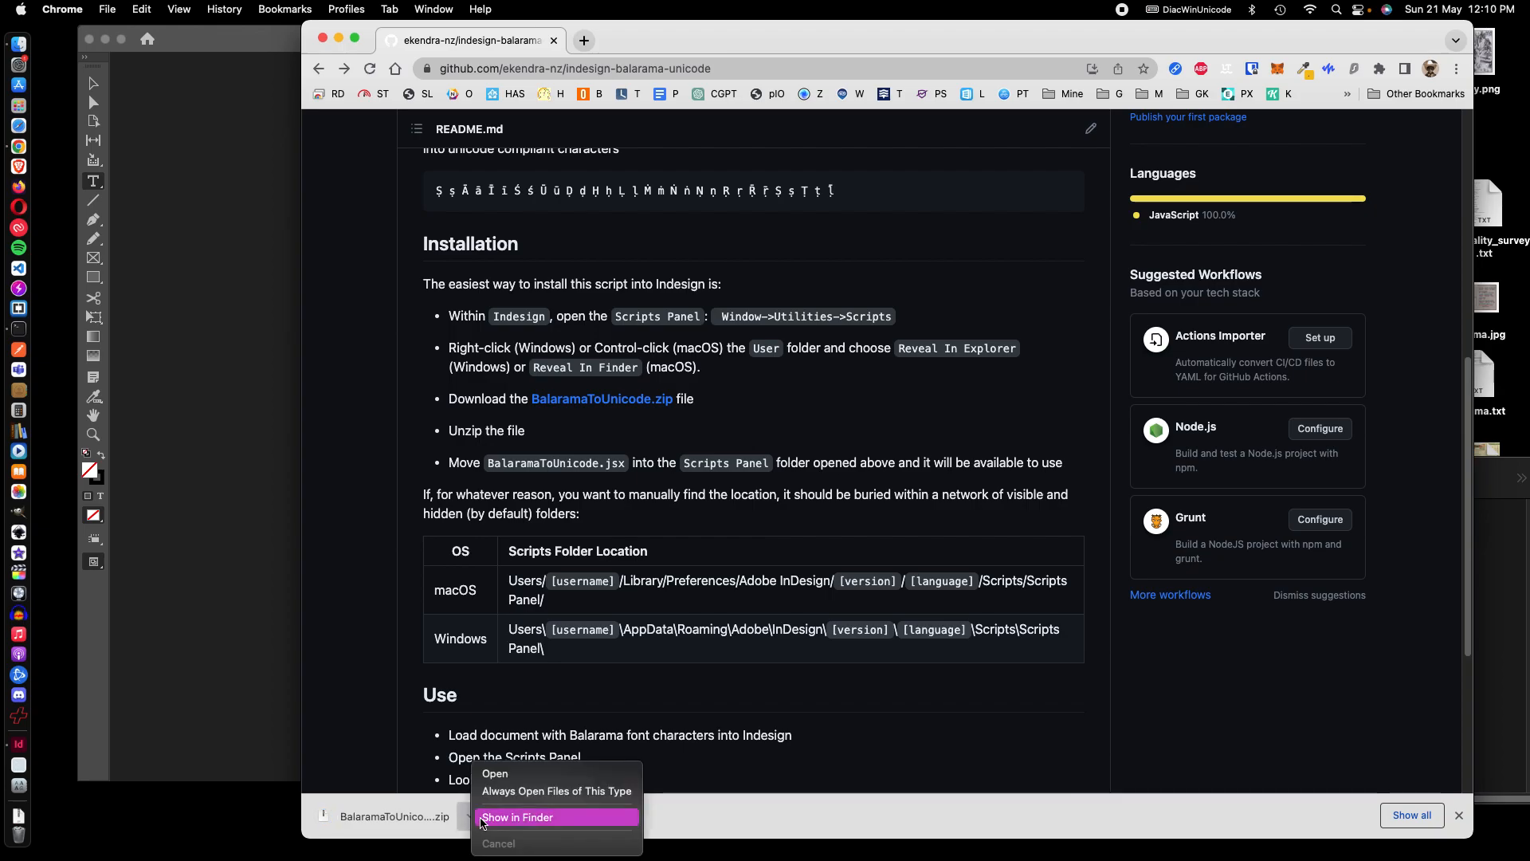
click(480, 817)
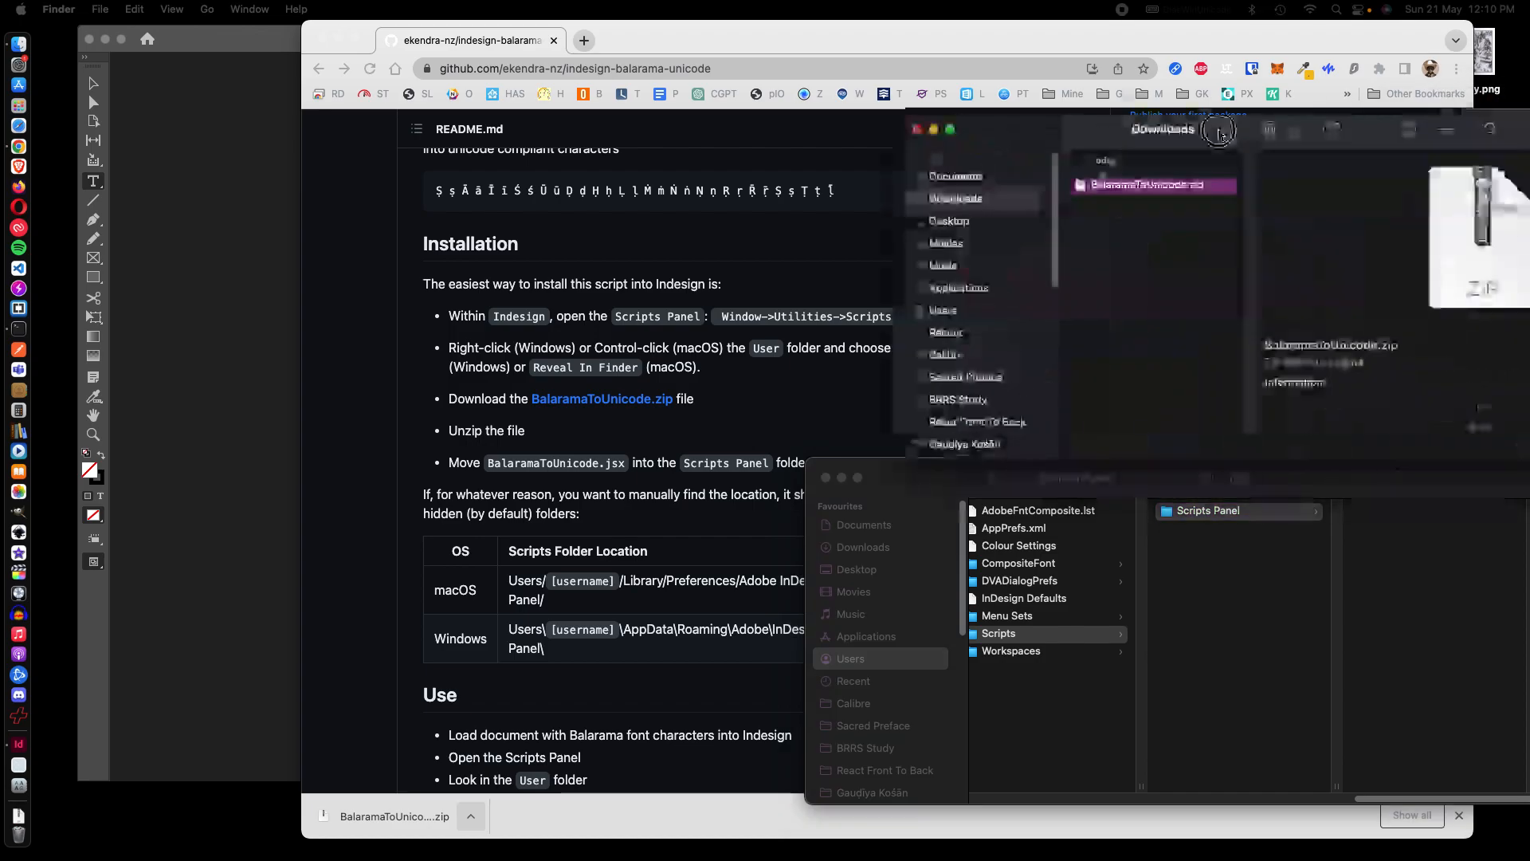
Unzip BalaramaToUnicode.zip in the Downloads folder.
drag(1017, 97, 1020, 96)
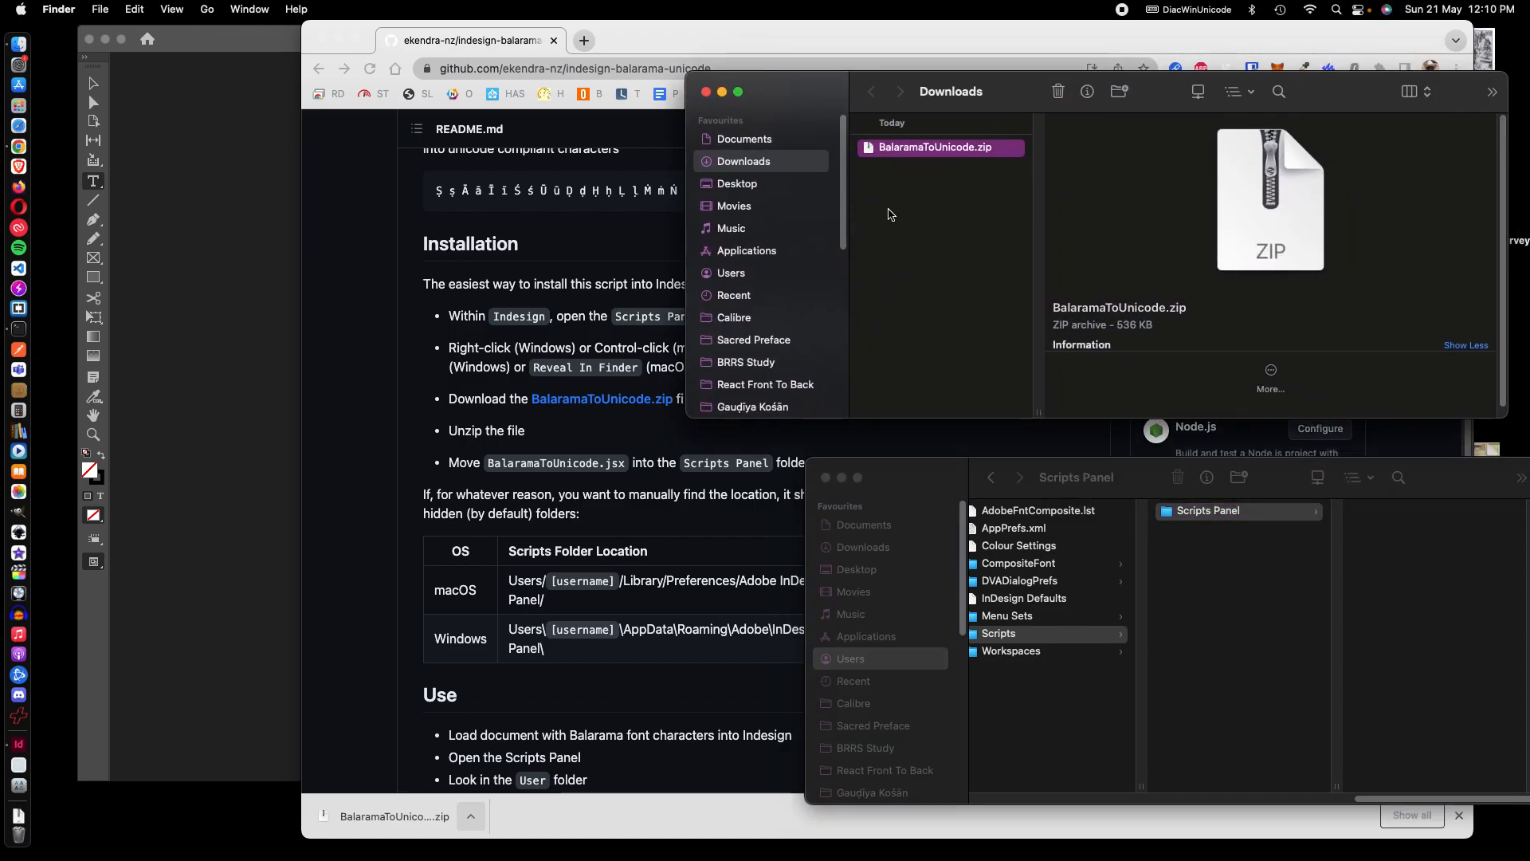
click(891, 208)
double_click(891, 148)
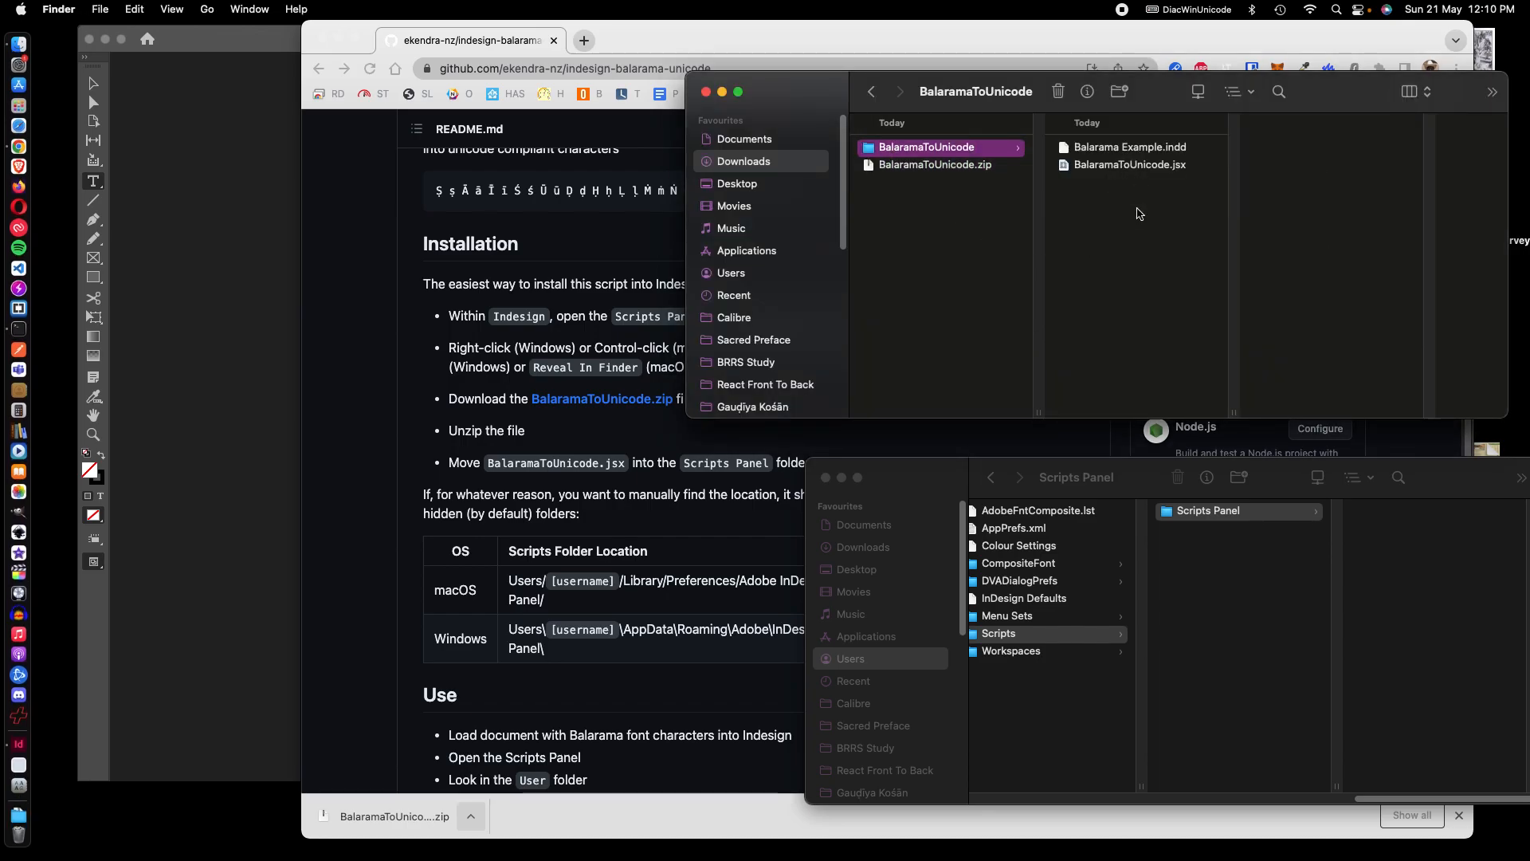
Move BalaramaToUnicode.jsx from the unzipped folder into the Scripts Panel folder.
click(1130, 150)
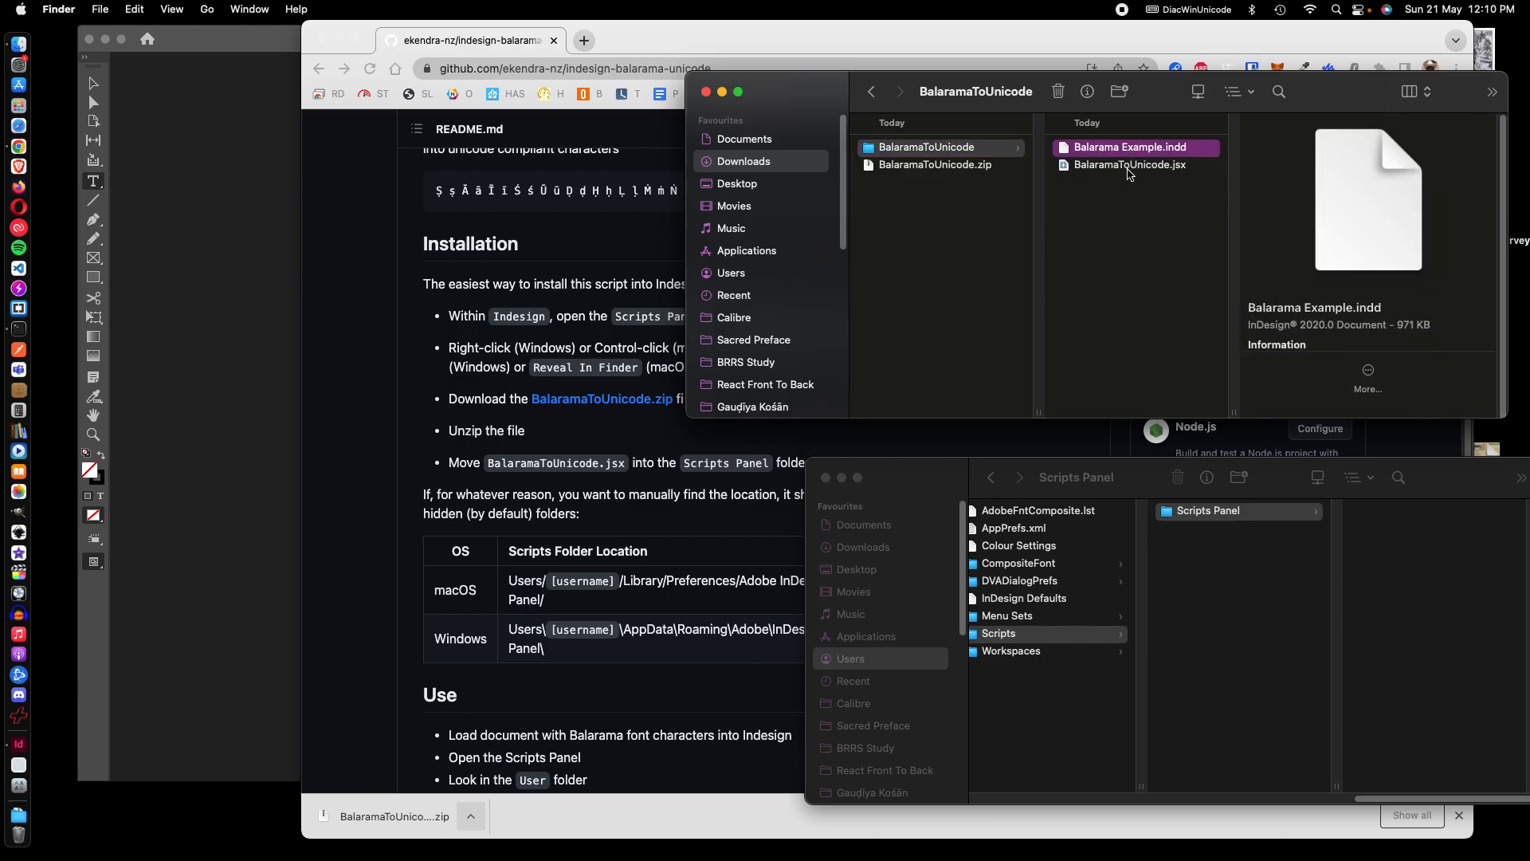
click(1128, 167)
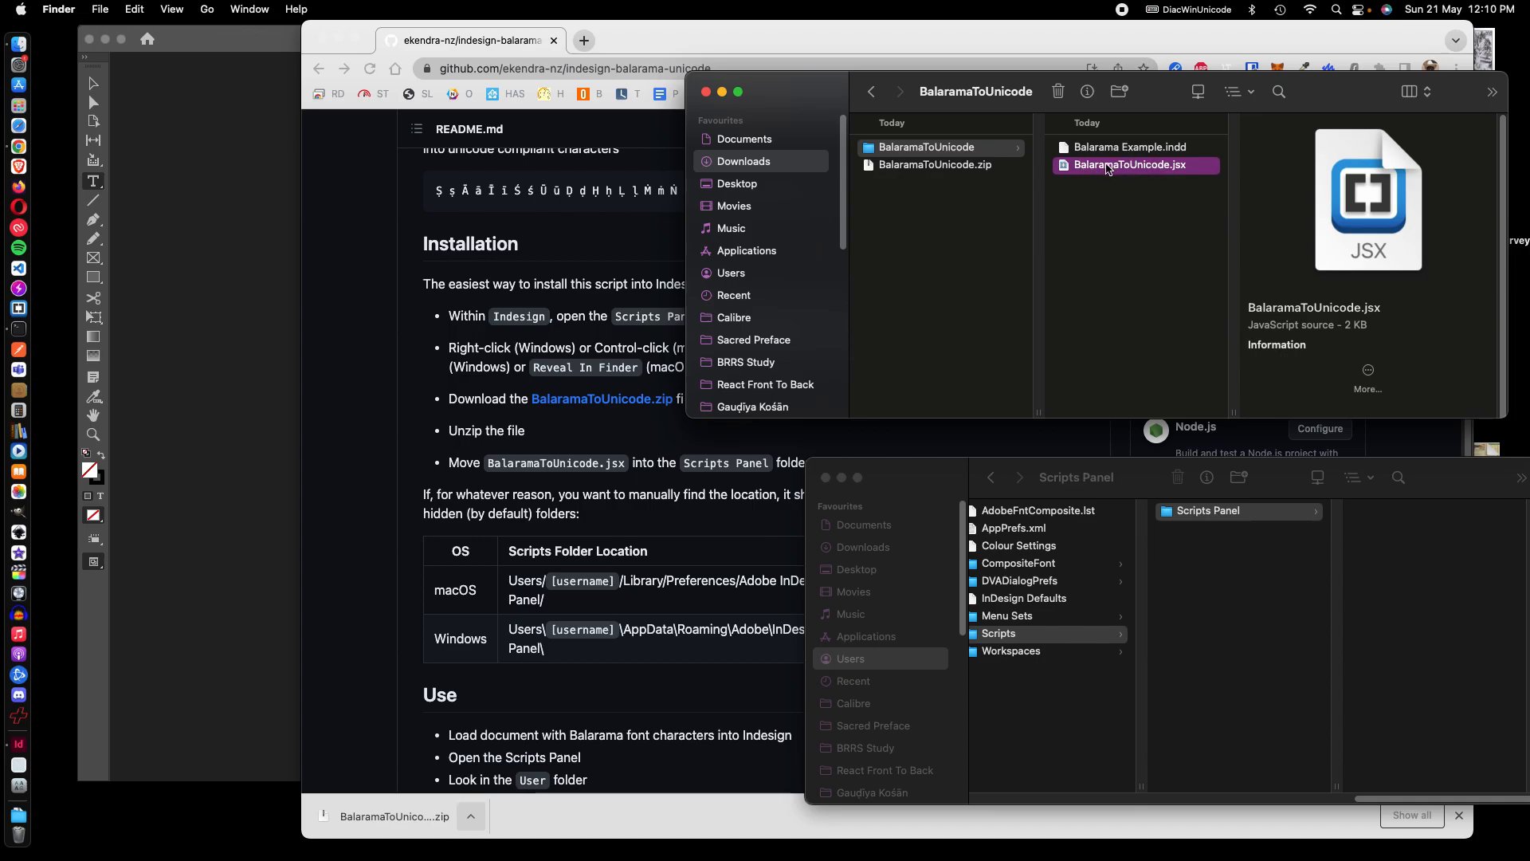
drag(1096, 169, 1426, 578)
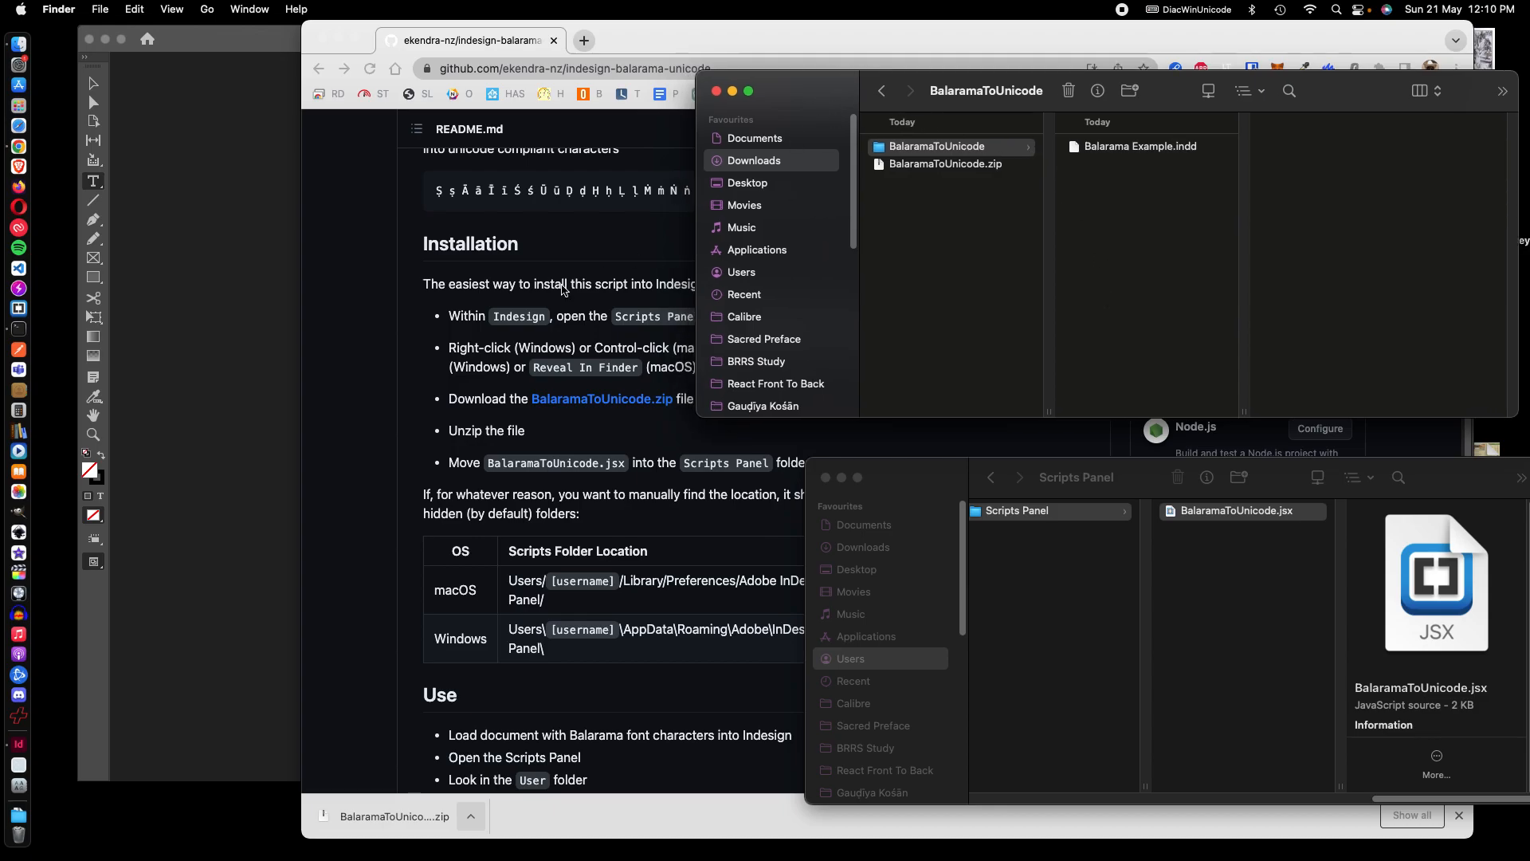
Open Balarama Example.indd from the unzipped folder in InDesign.
click(250, 400)
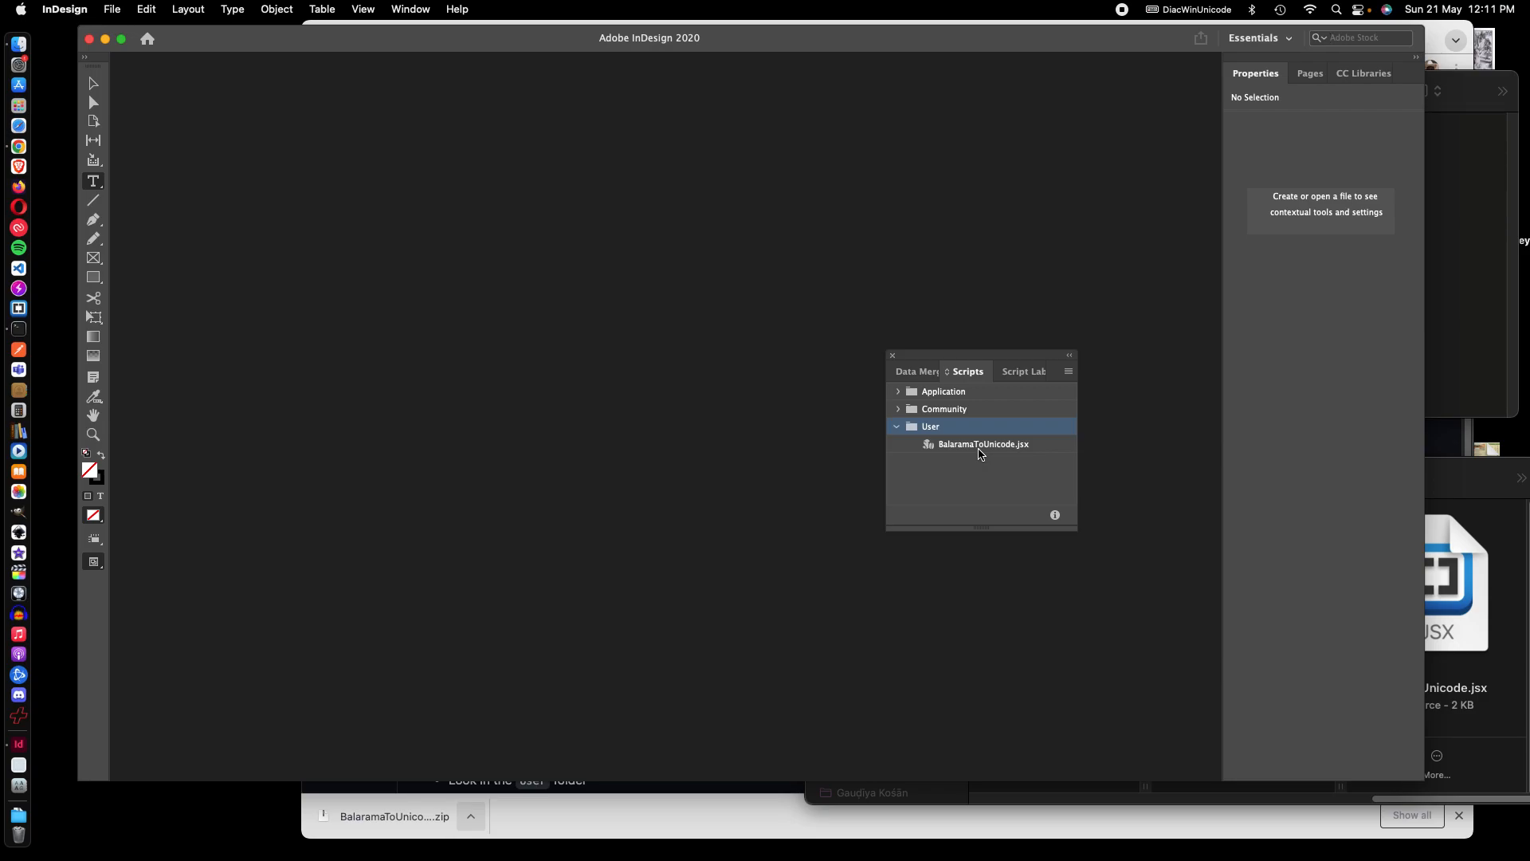
click(1474, 363)
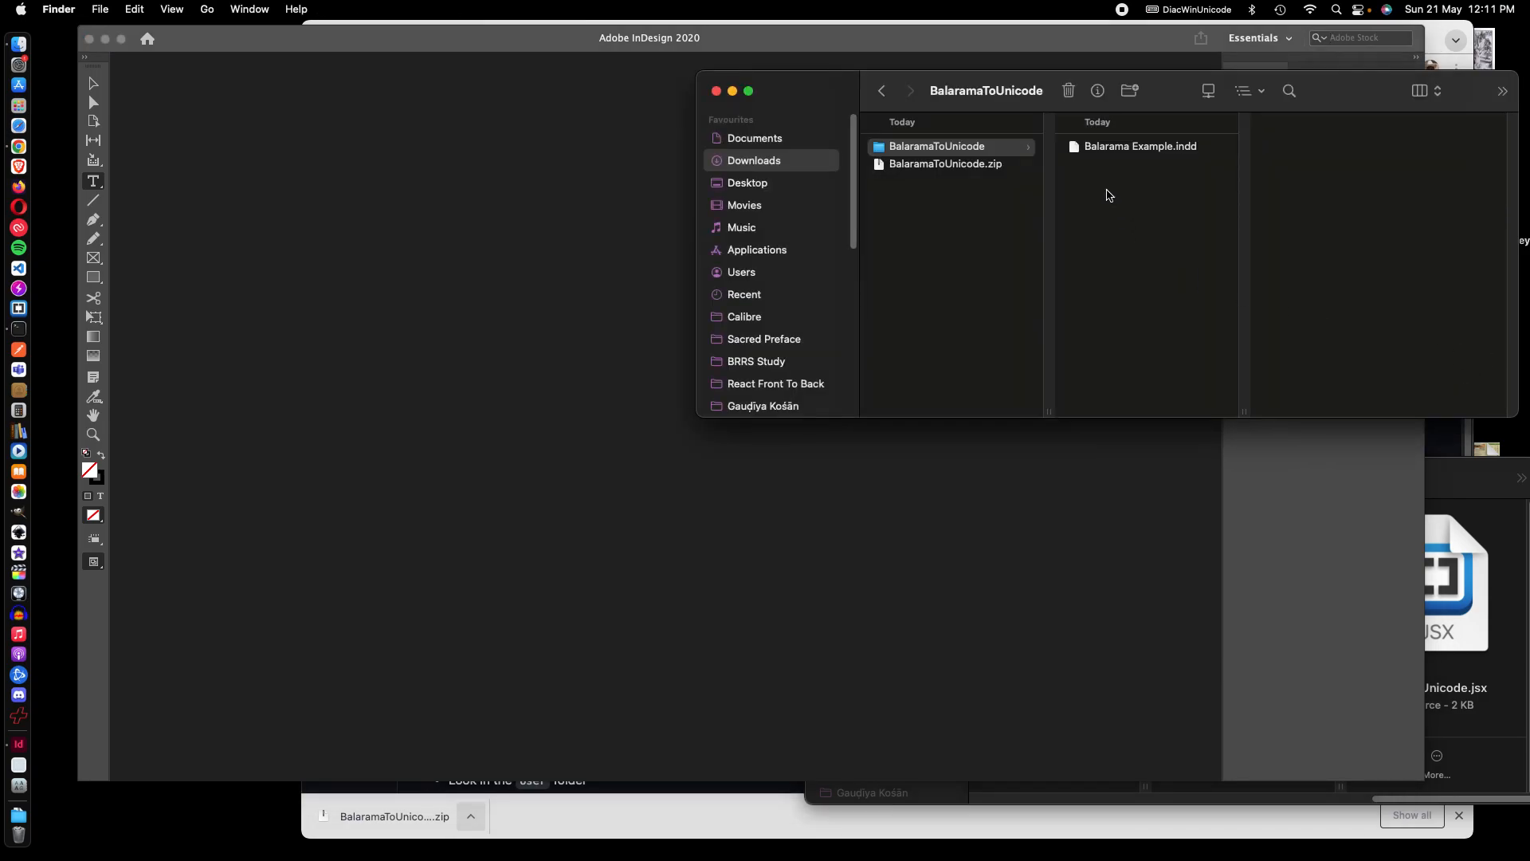
click(1118, 153)
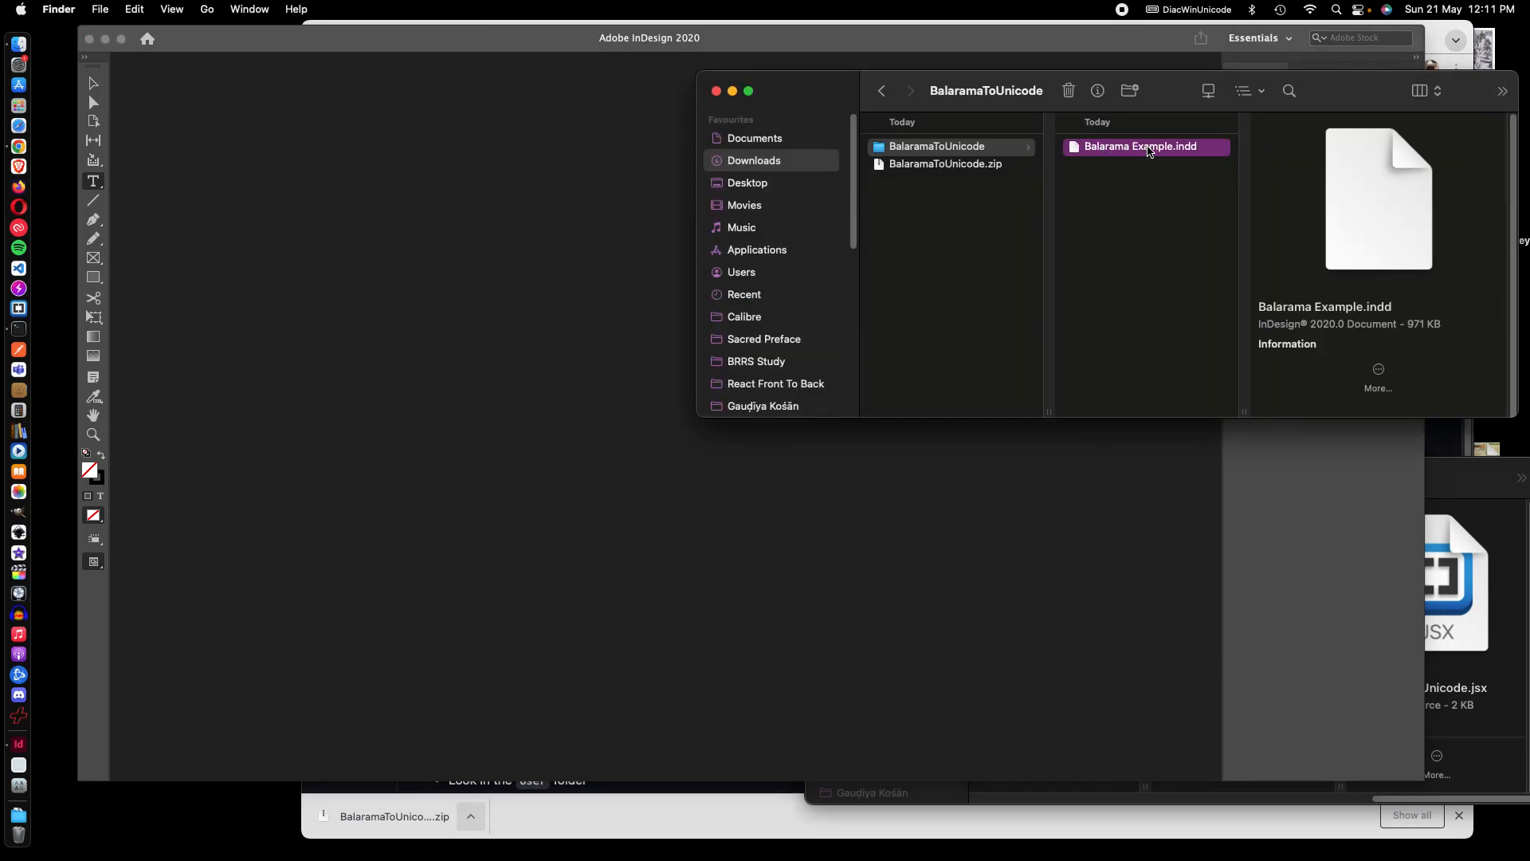
double_click(1083, 150)
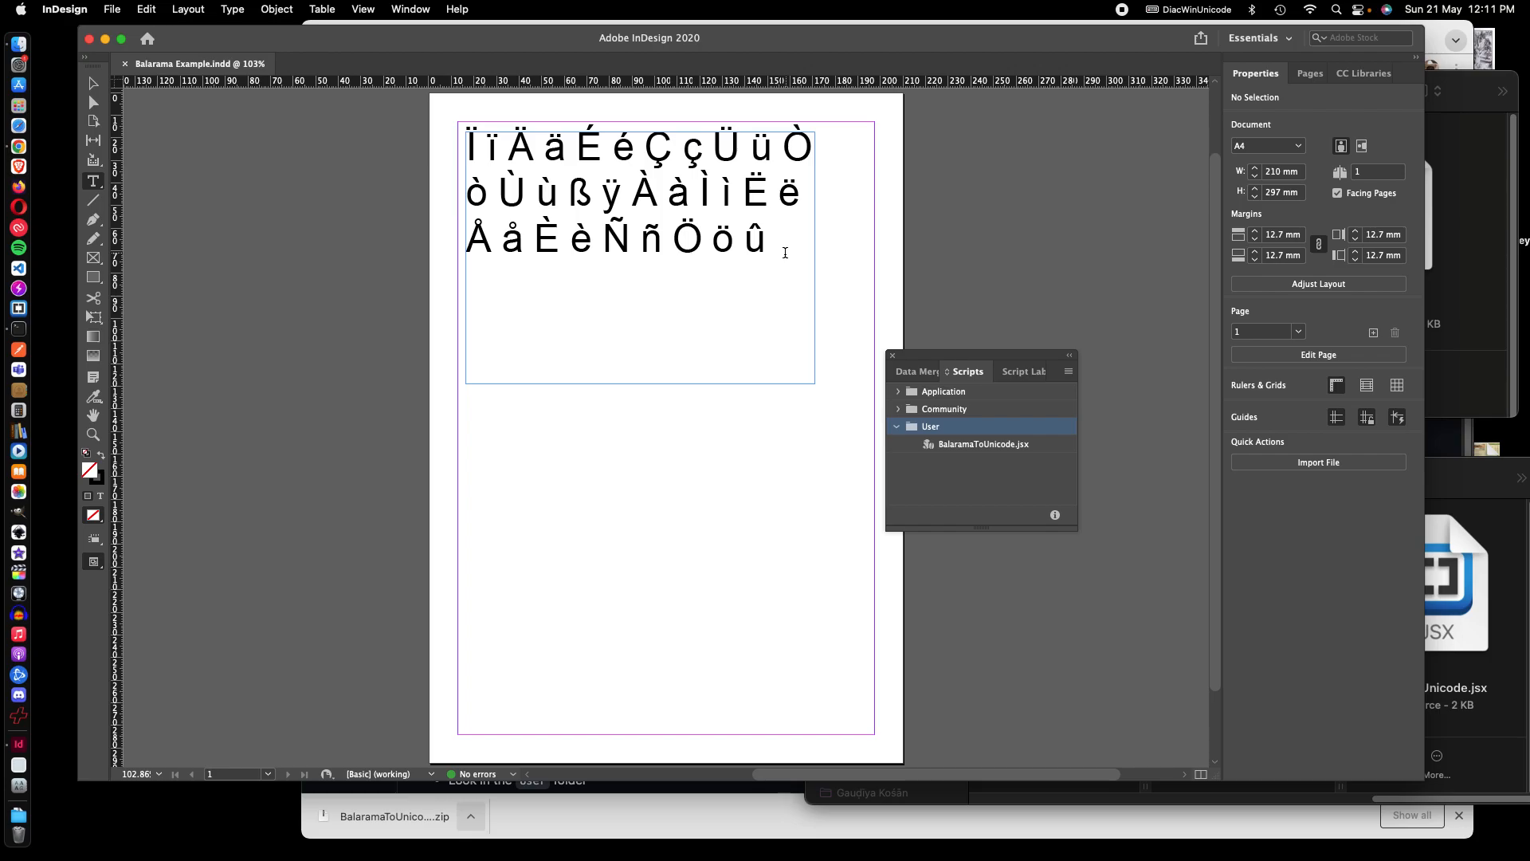
Run the BalaramaToUnicode.jsx script from the User scripts folder and place the cursor in the converted text.
click(981, 446)
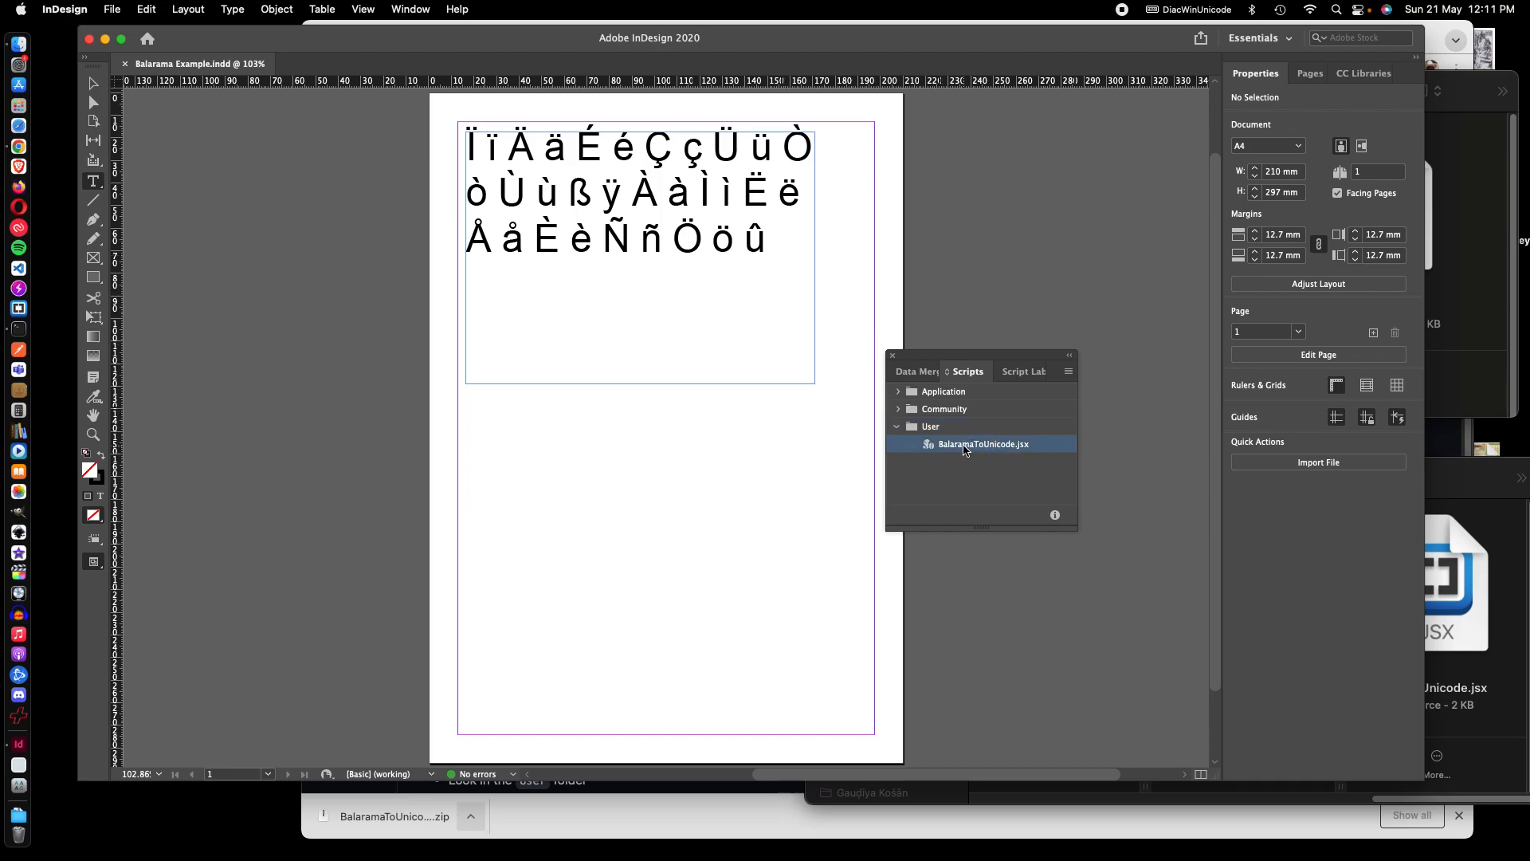
right_click(971, 450)
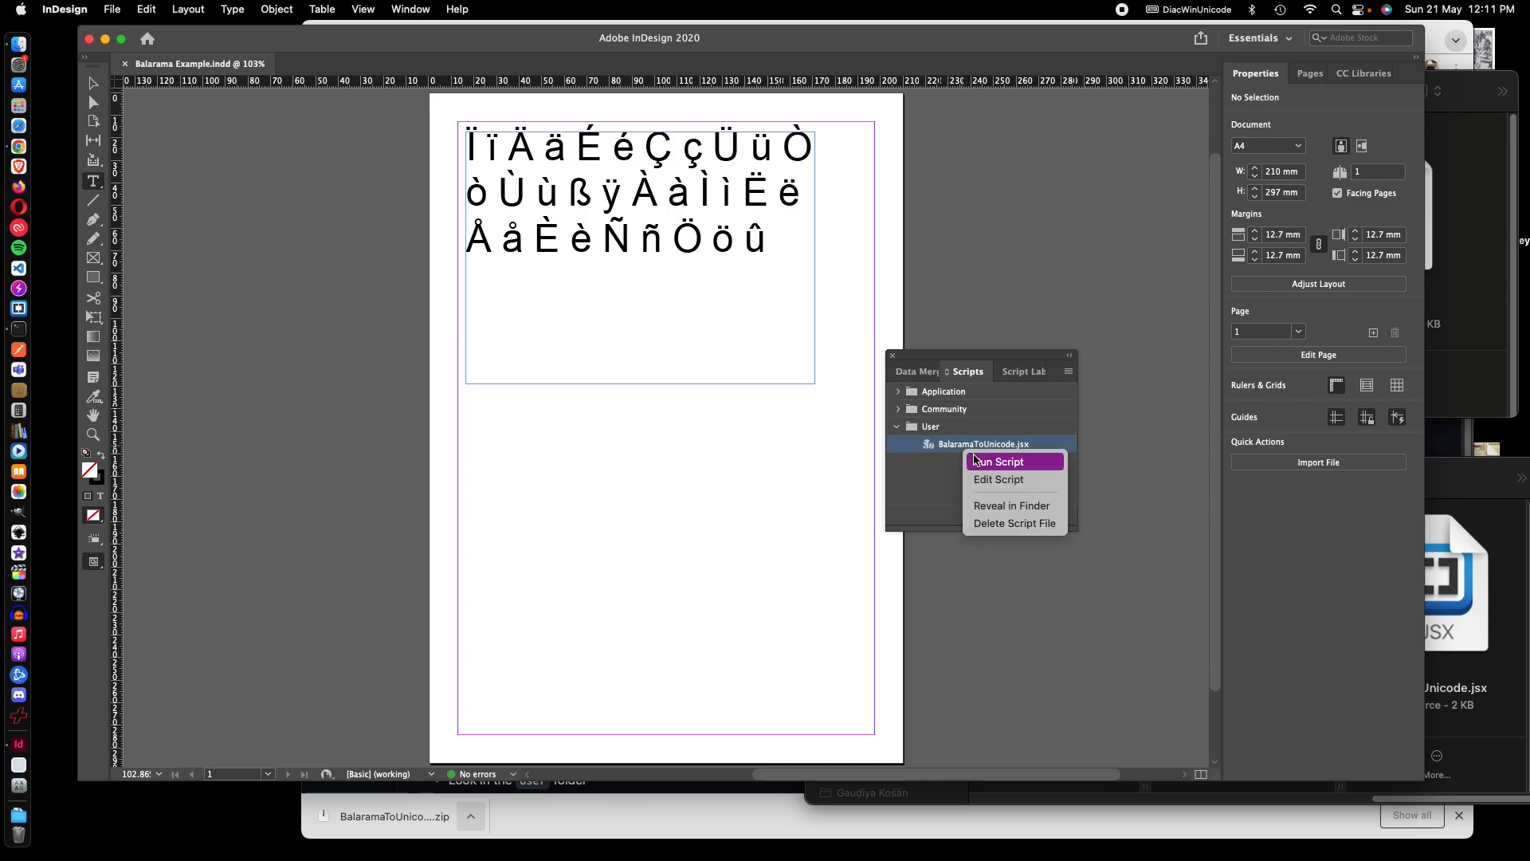
click(996, 462)
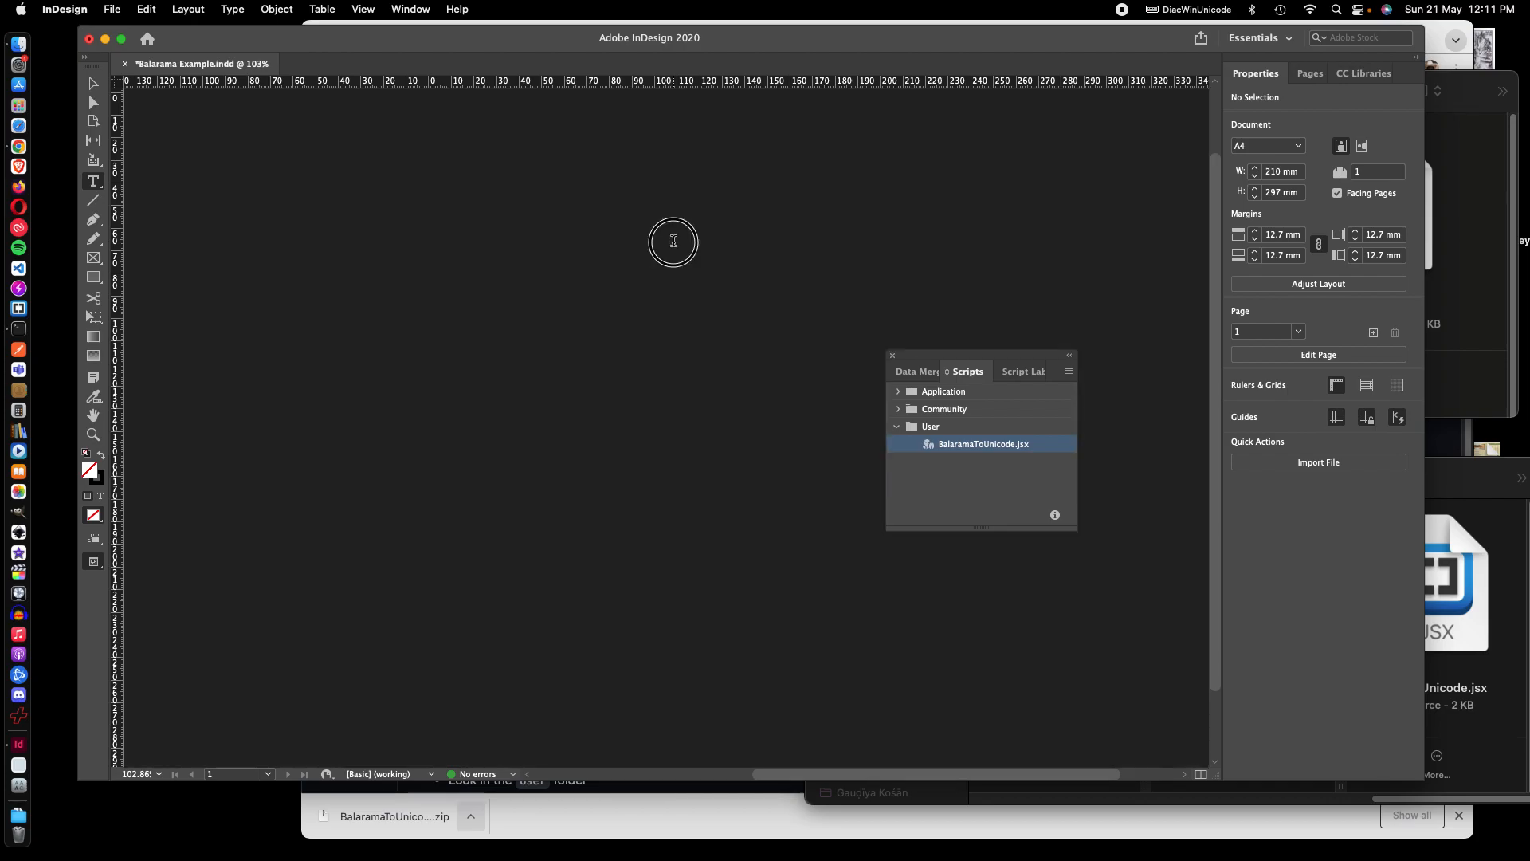
double_click(674, 241)
click(589, 249)
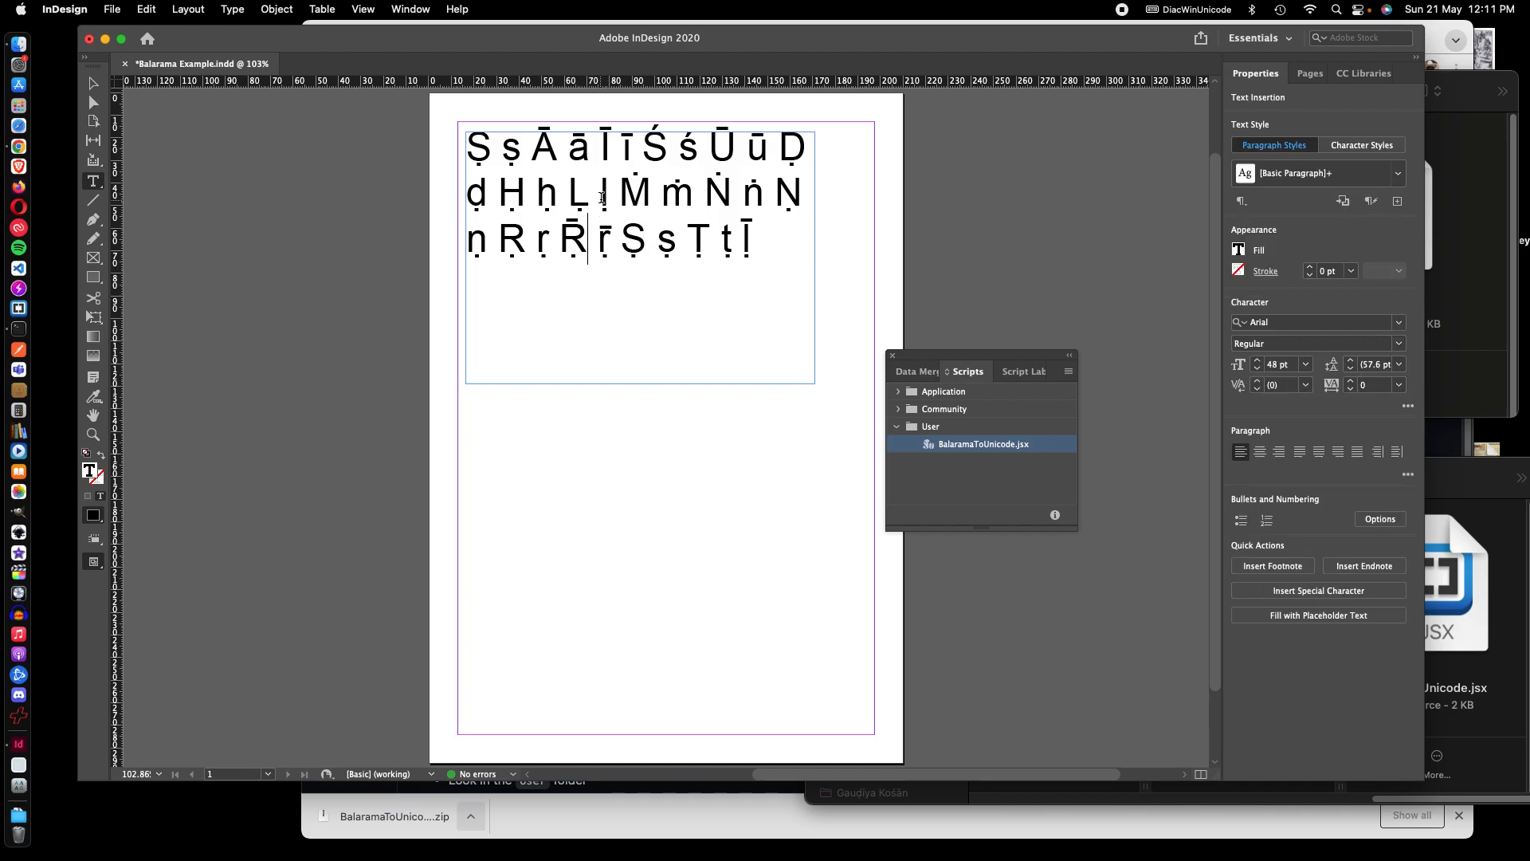